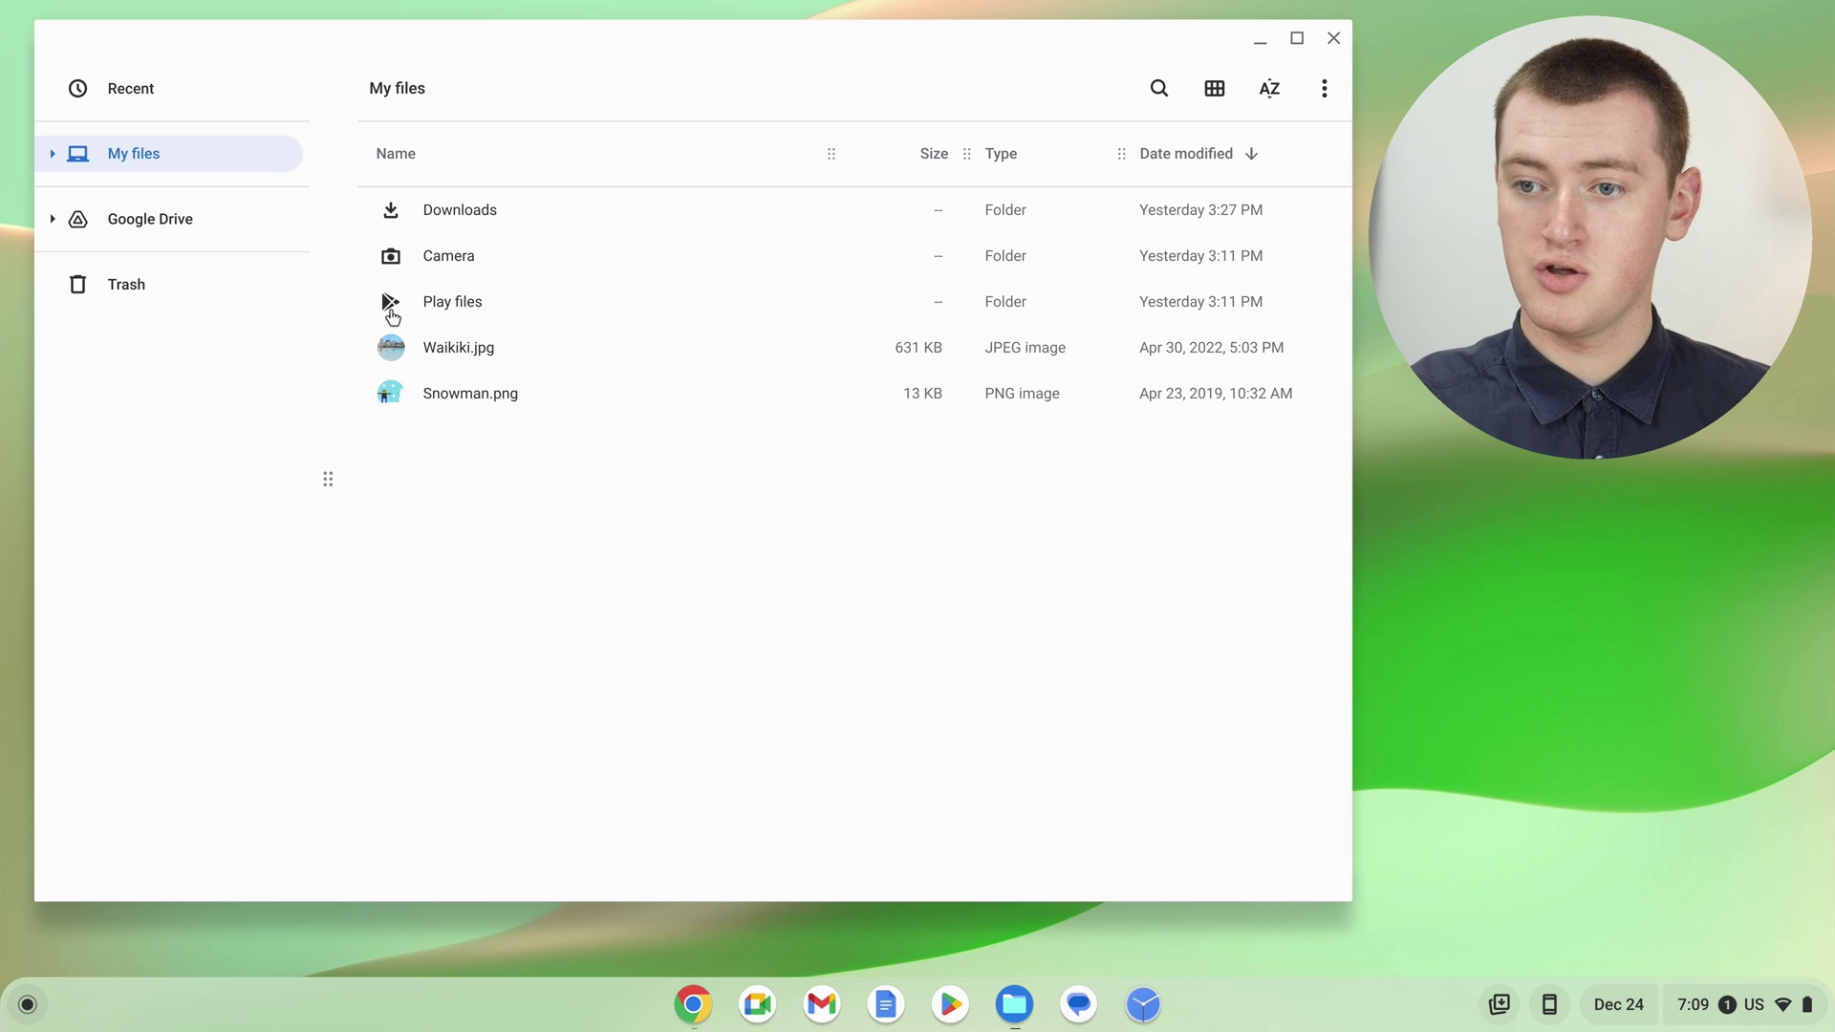
# Expand Google Drive in the sidebar and open My Drive.
pyautogui.click(186, 232)
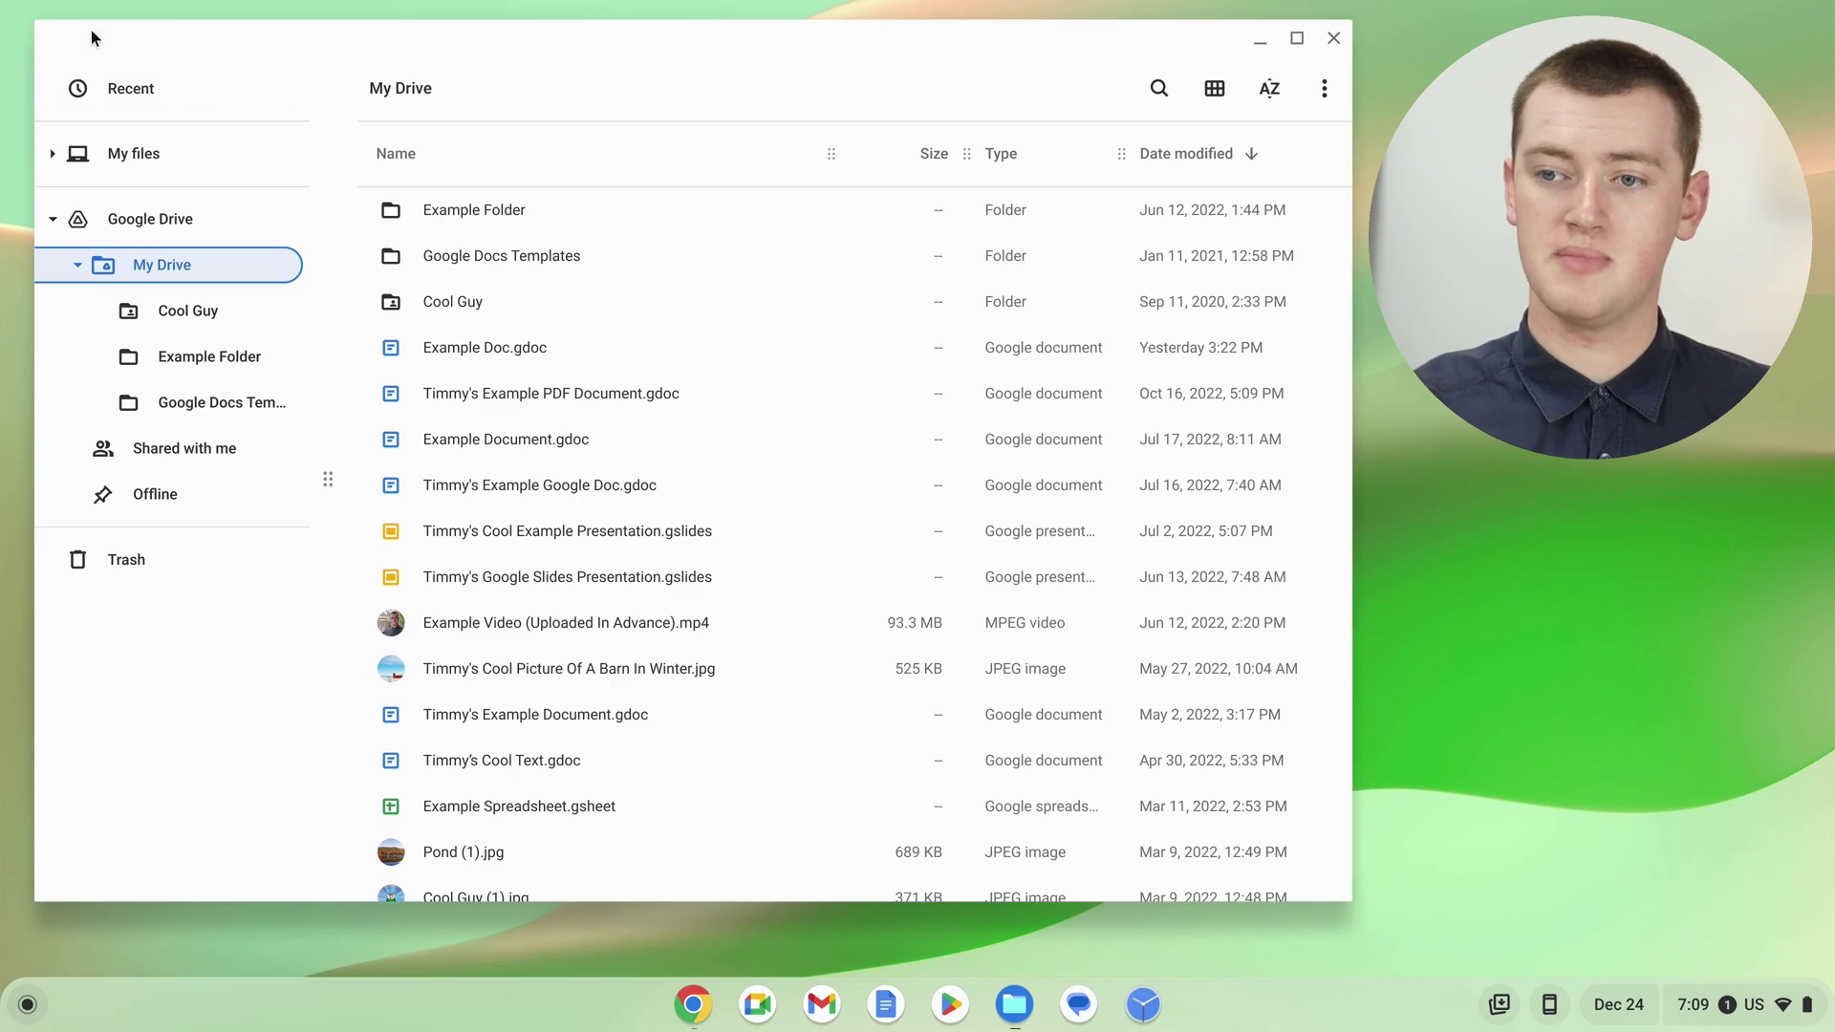
# Switch from My Drive to the Recent files view.
pyautogui.click(105, 95)
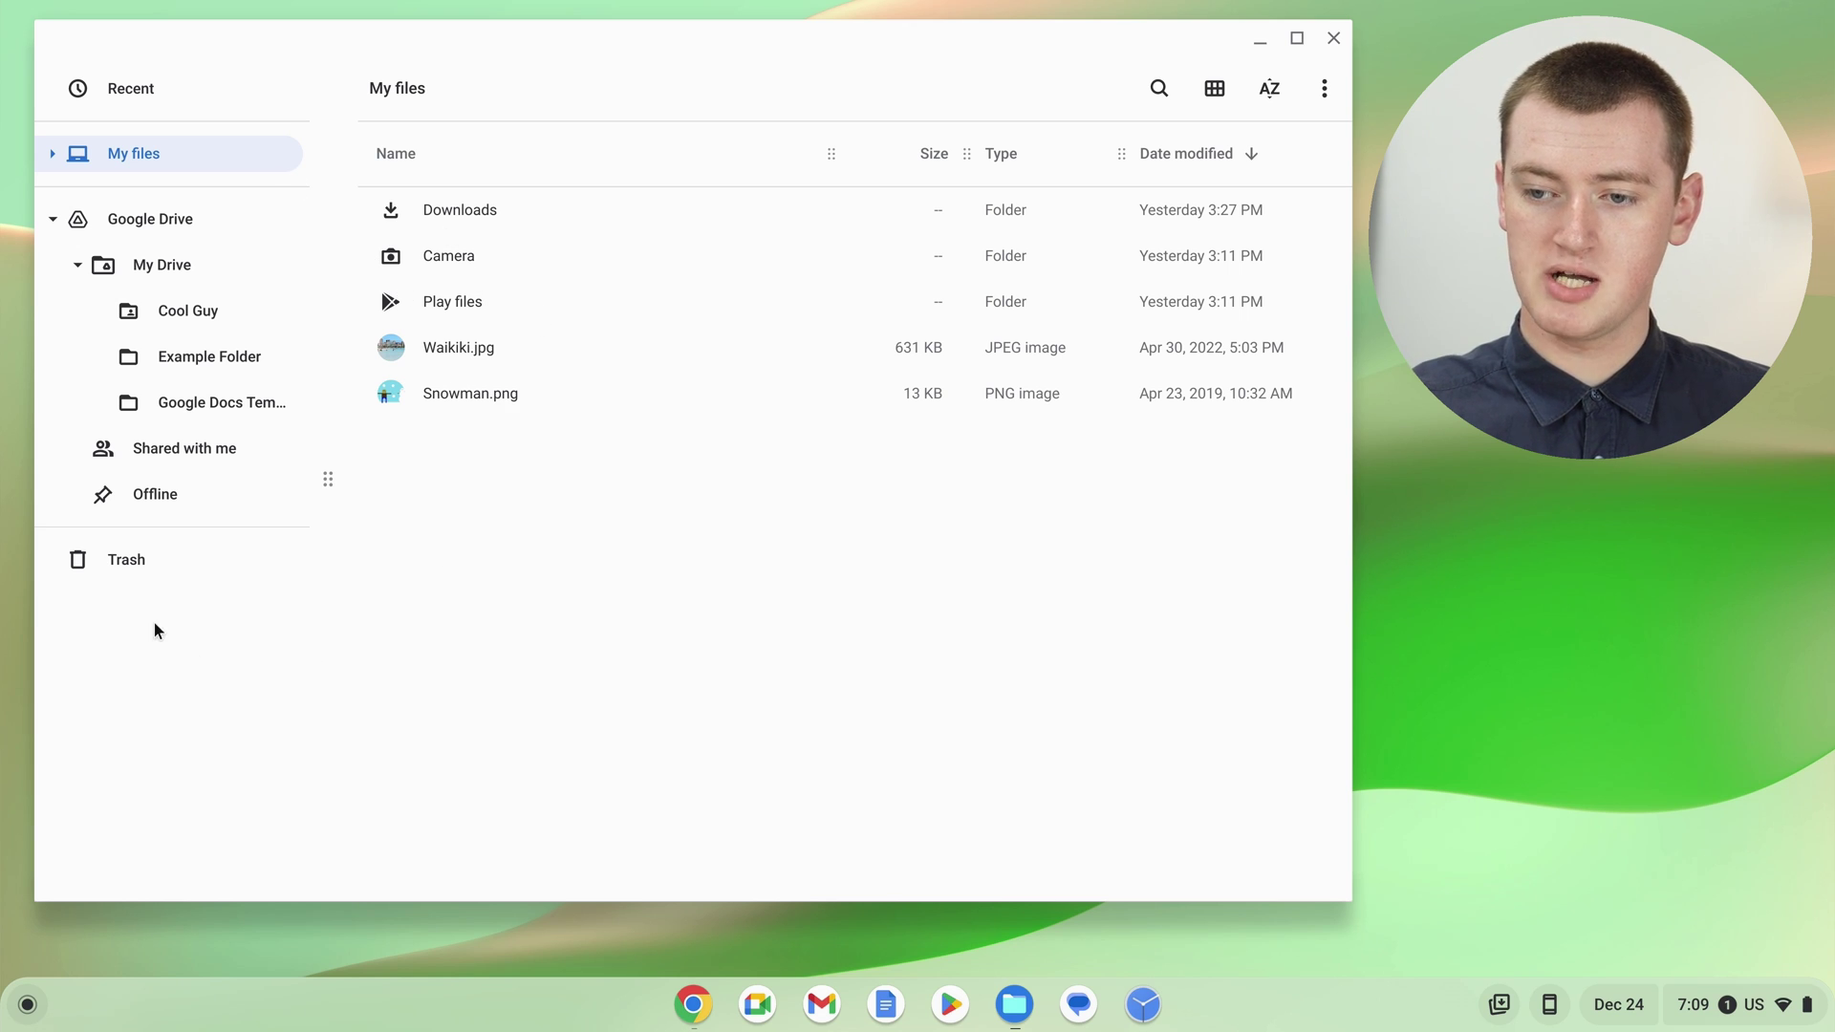
# Open Trash and select the example PDF document.
pyautogui.click(154, 558)
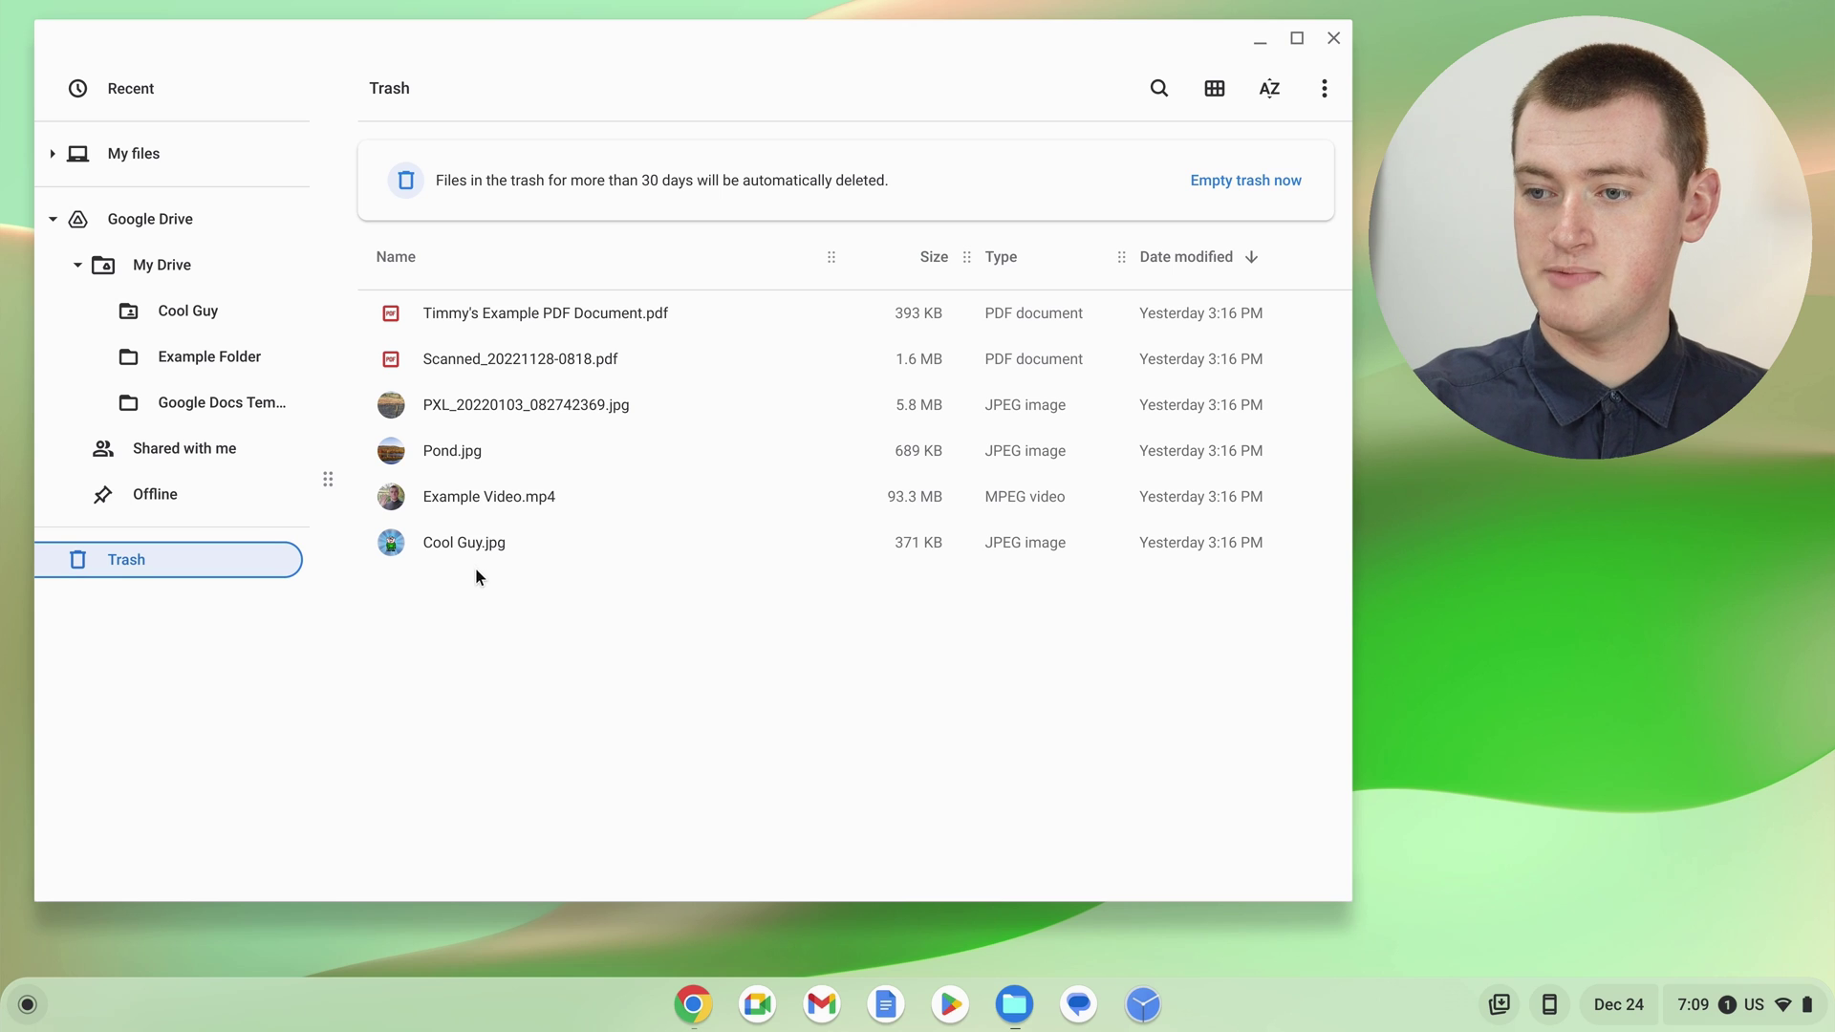
pyautogui.click(474, 302)
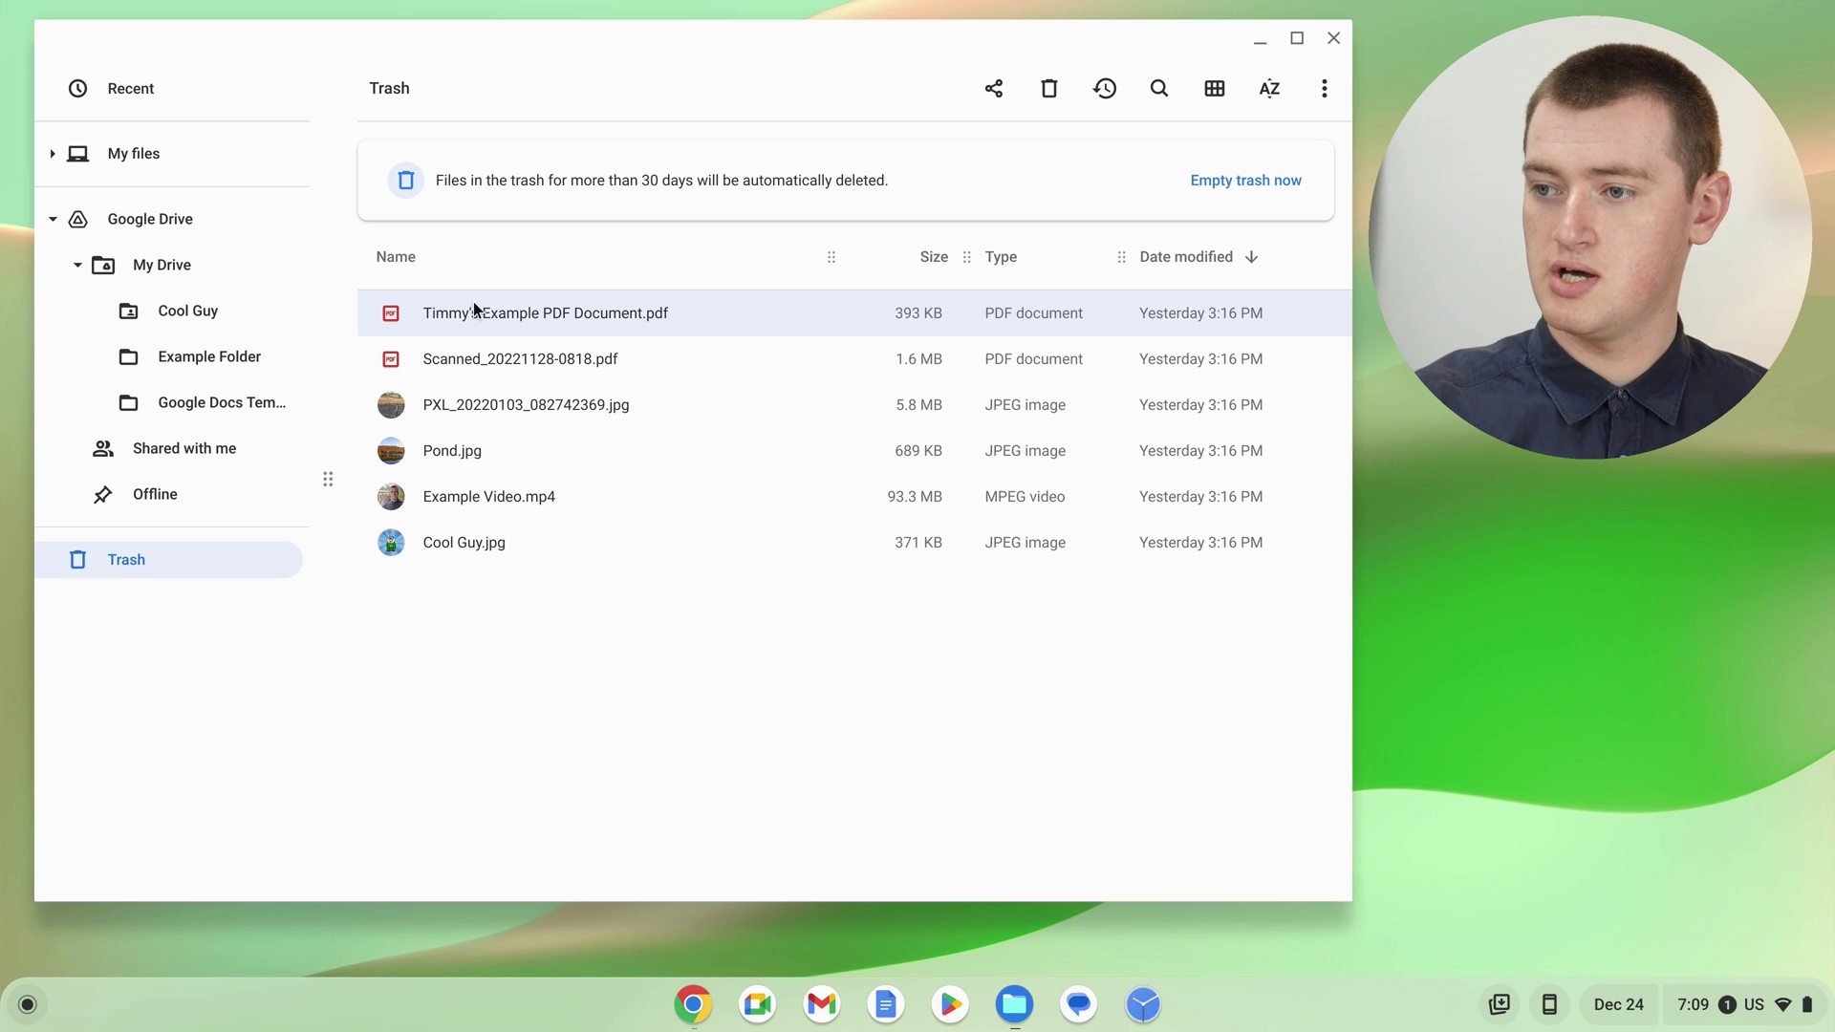
# Restore the example PDF, then Scanned_20221128-0818.pdf, PXL_20220103_082742369.jpg and Example Video.mp4 together.
pyautogui.click(1105, 88)
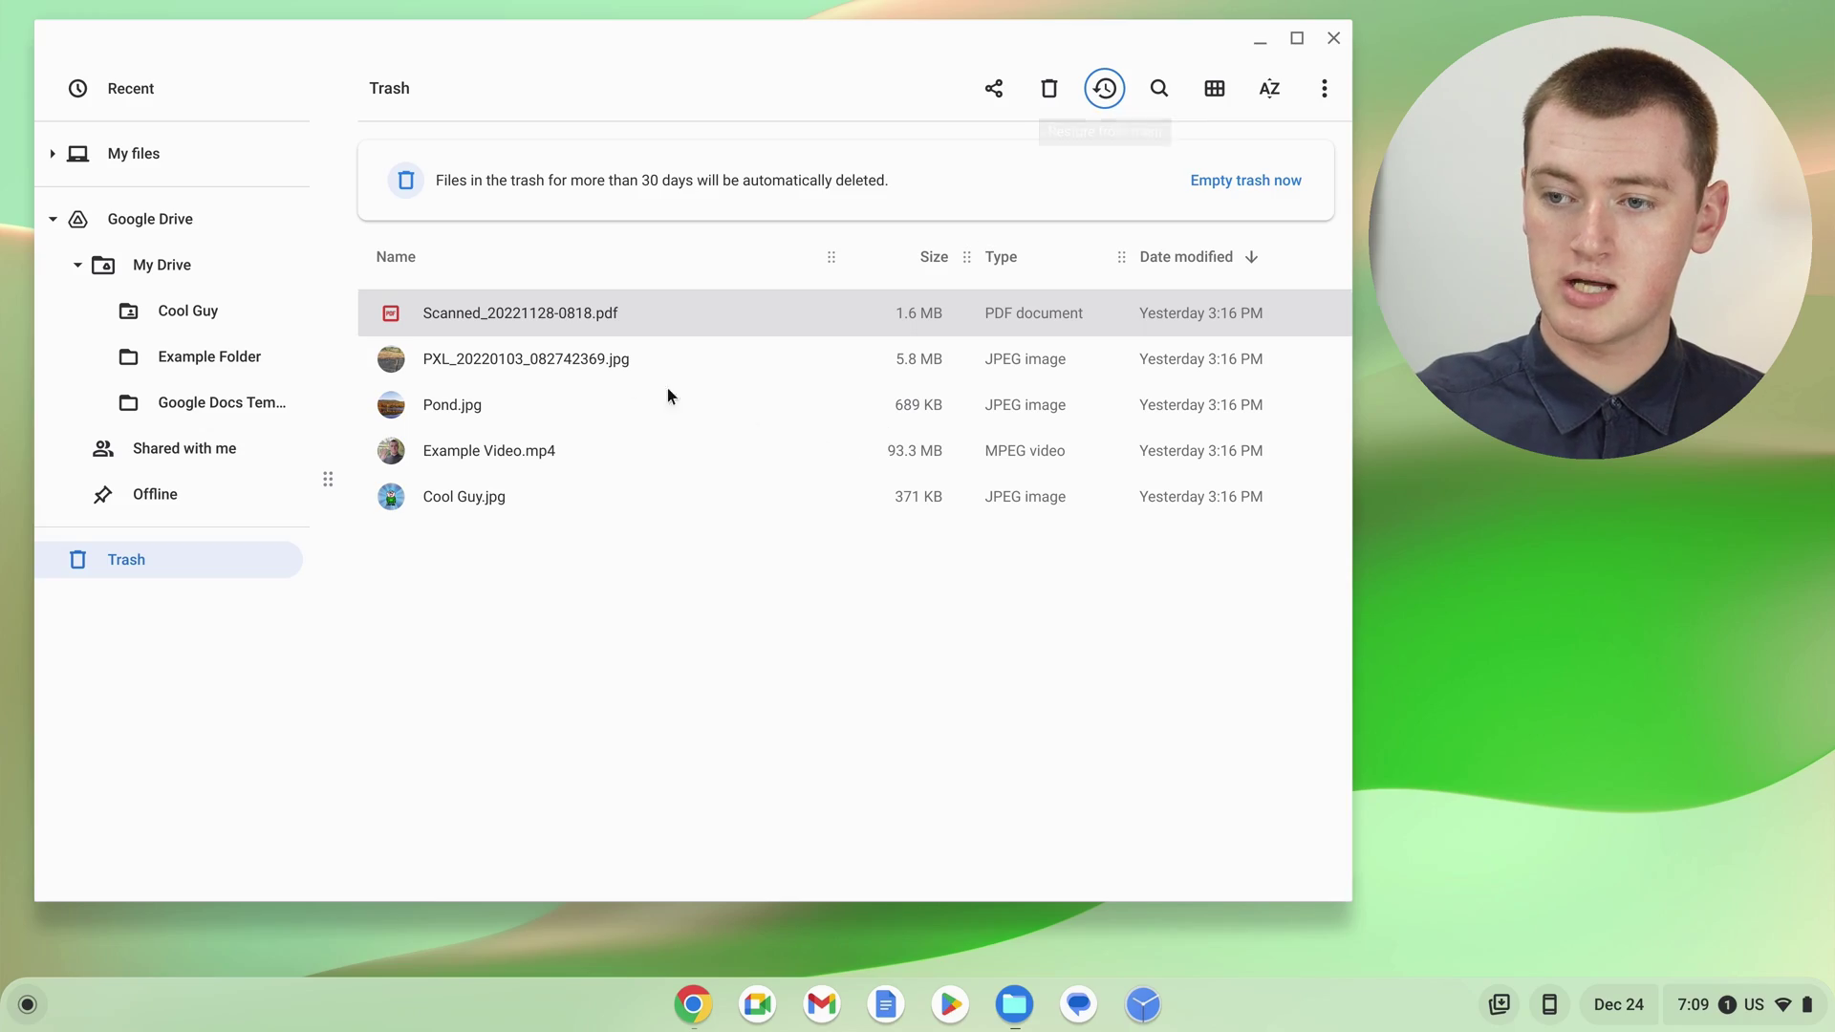
pyautogui.click(393, 321)
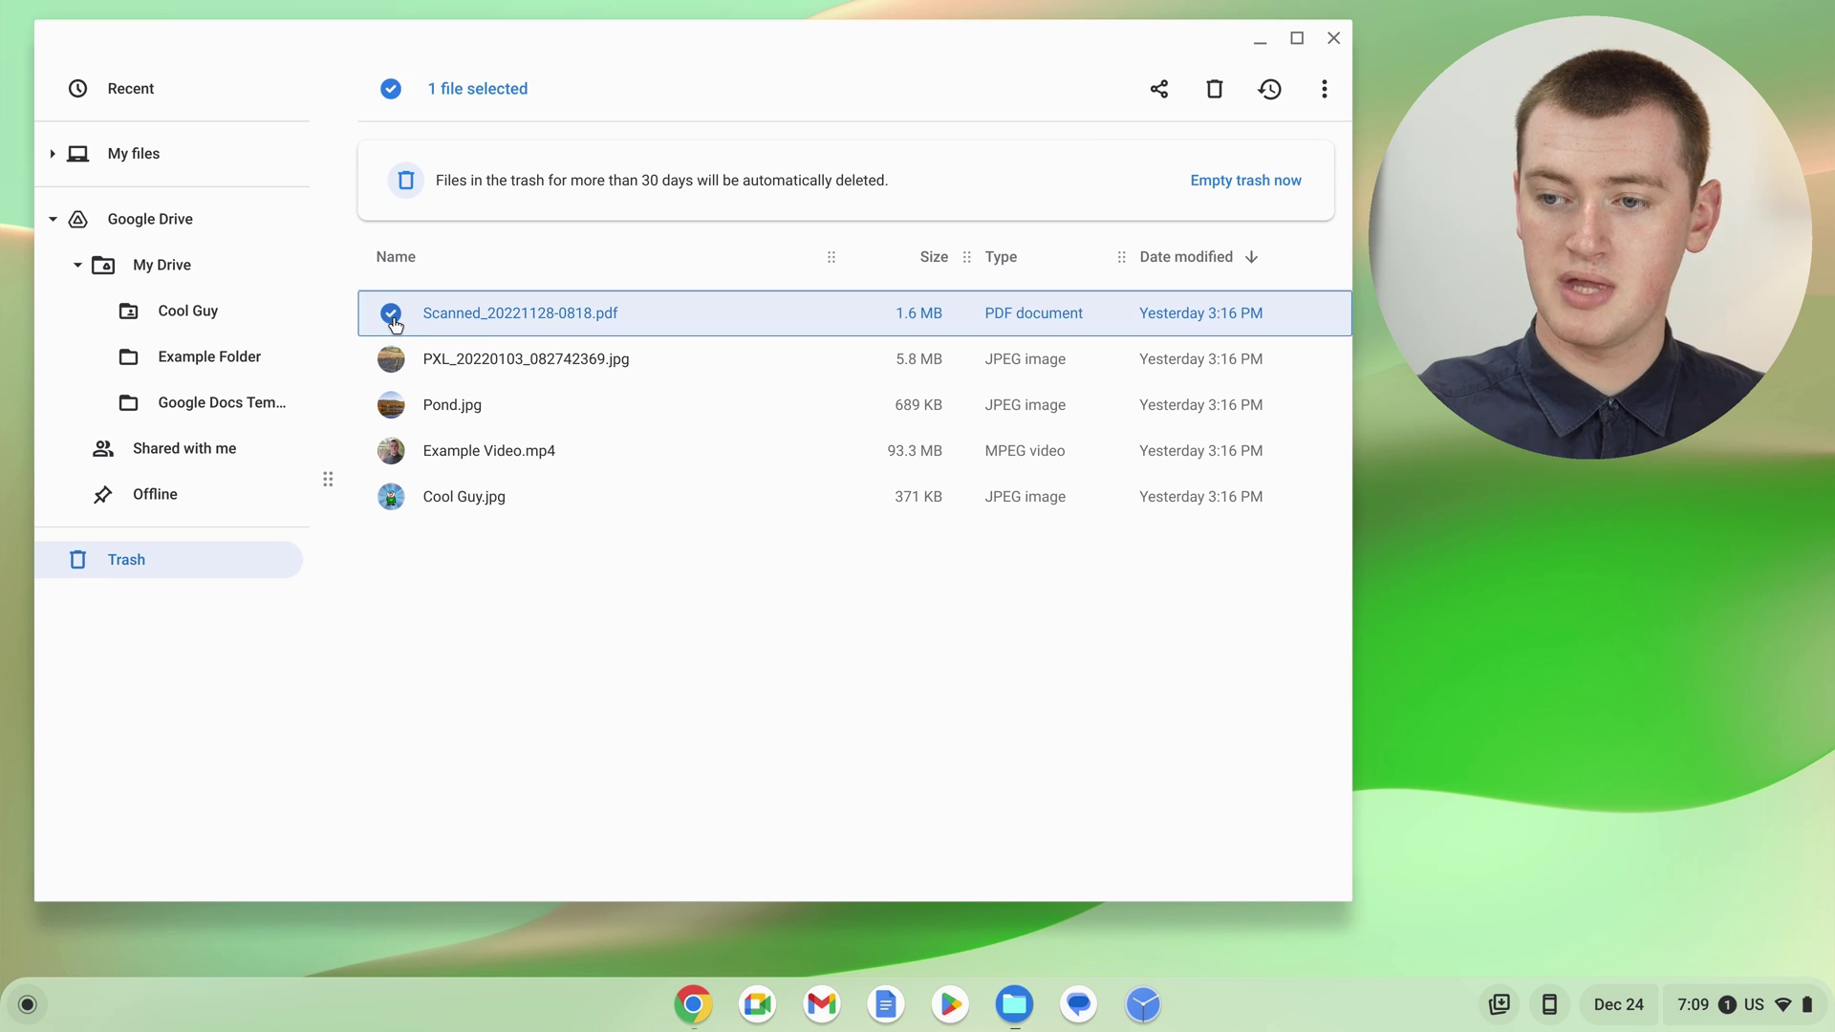
pyautogui.click(399, 362)
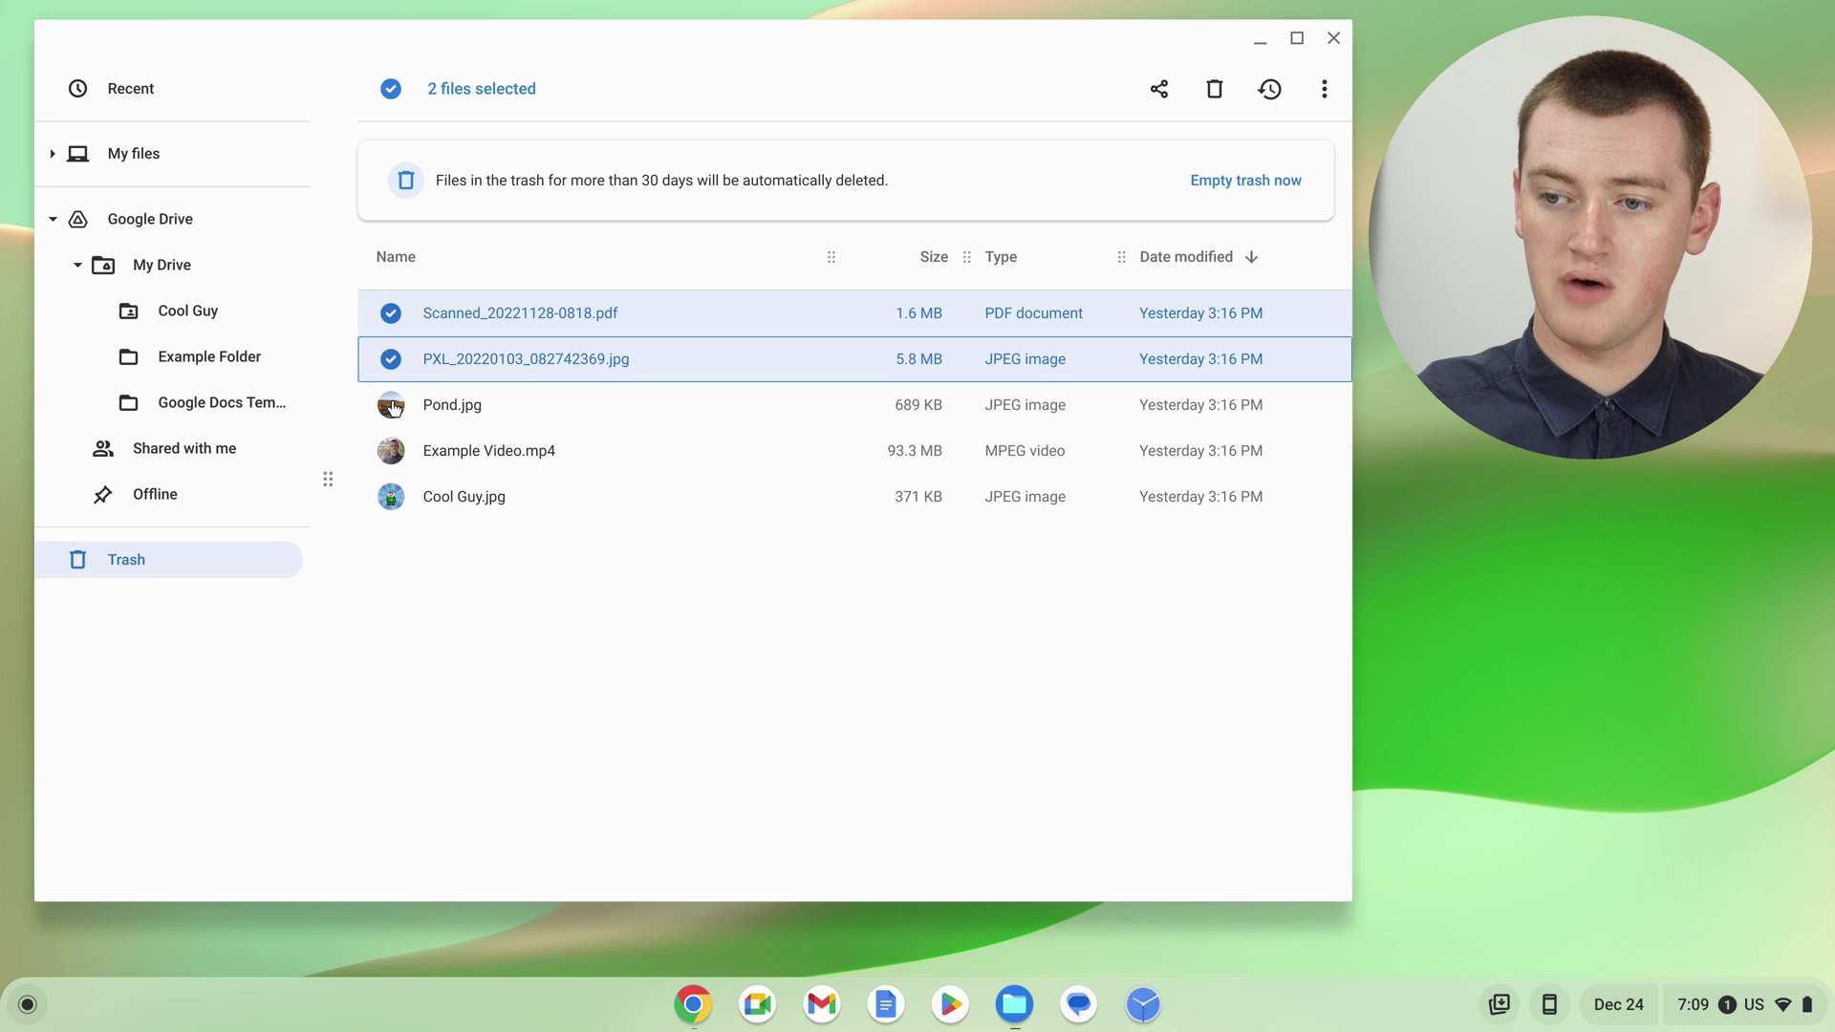
pyautogui.click(390, 450)
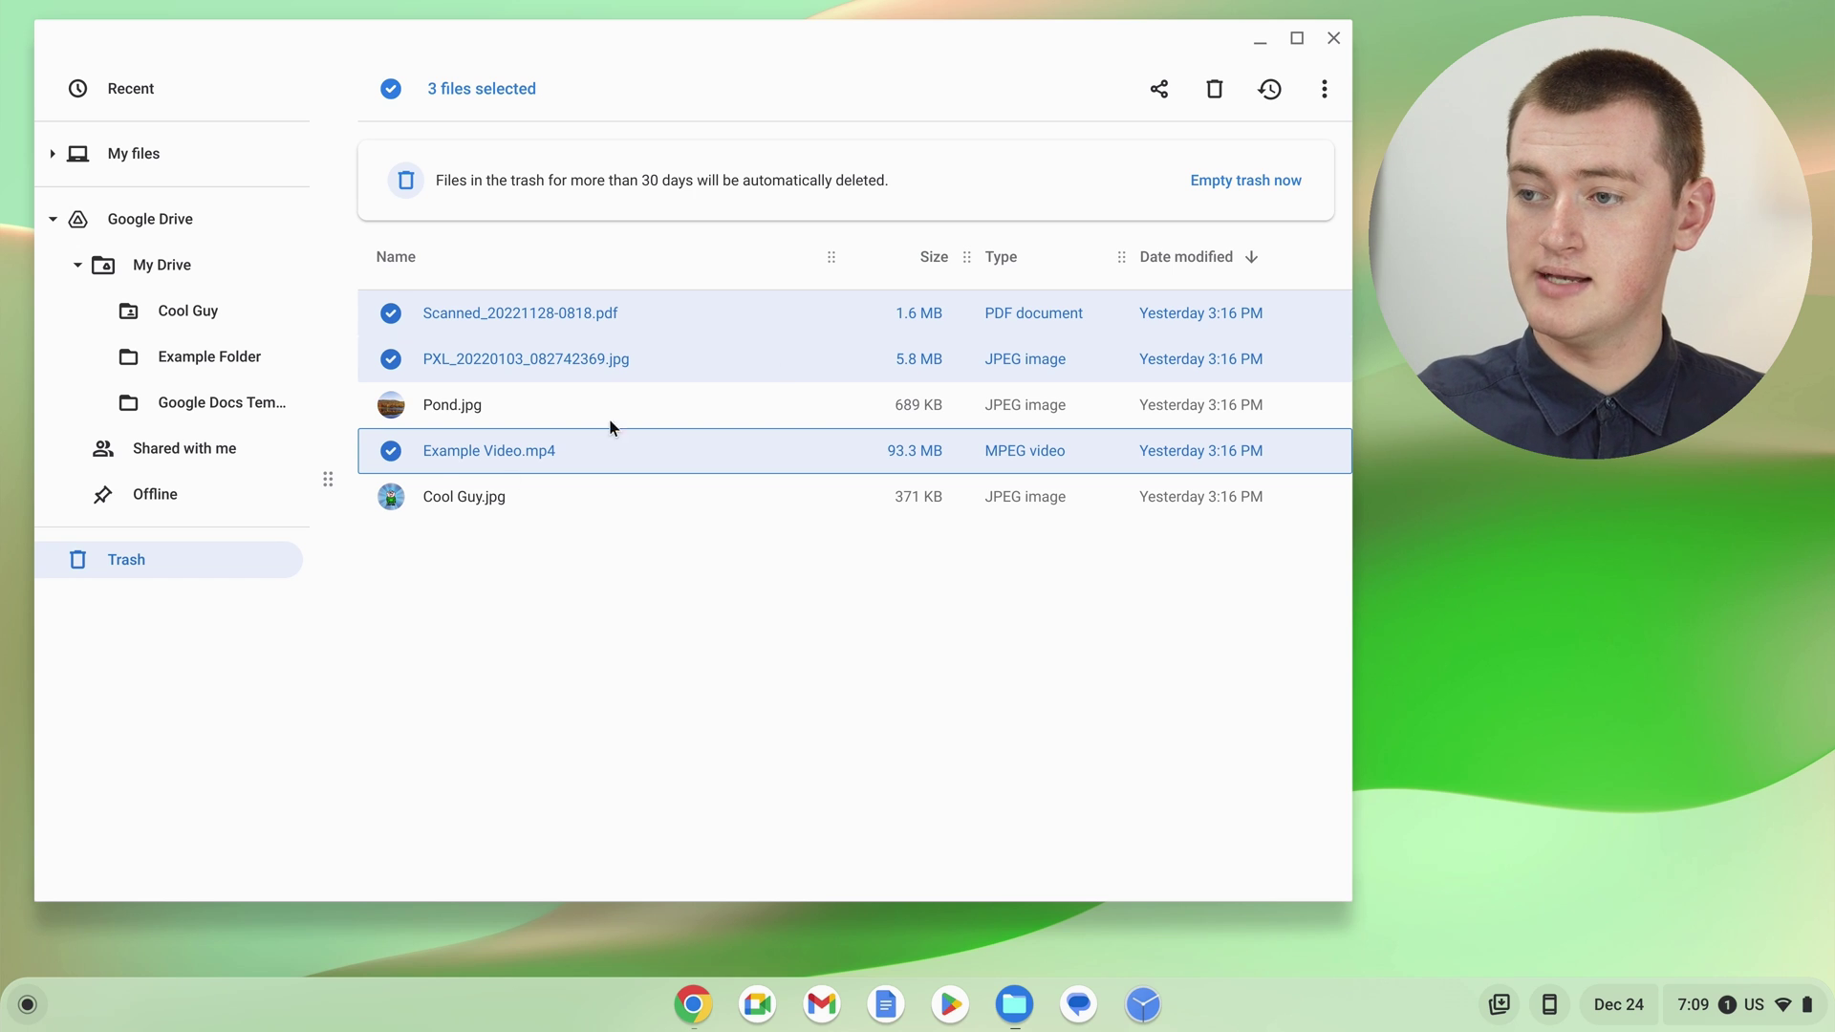
pyautogui.click(1280, 89)
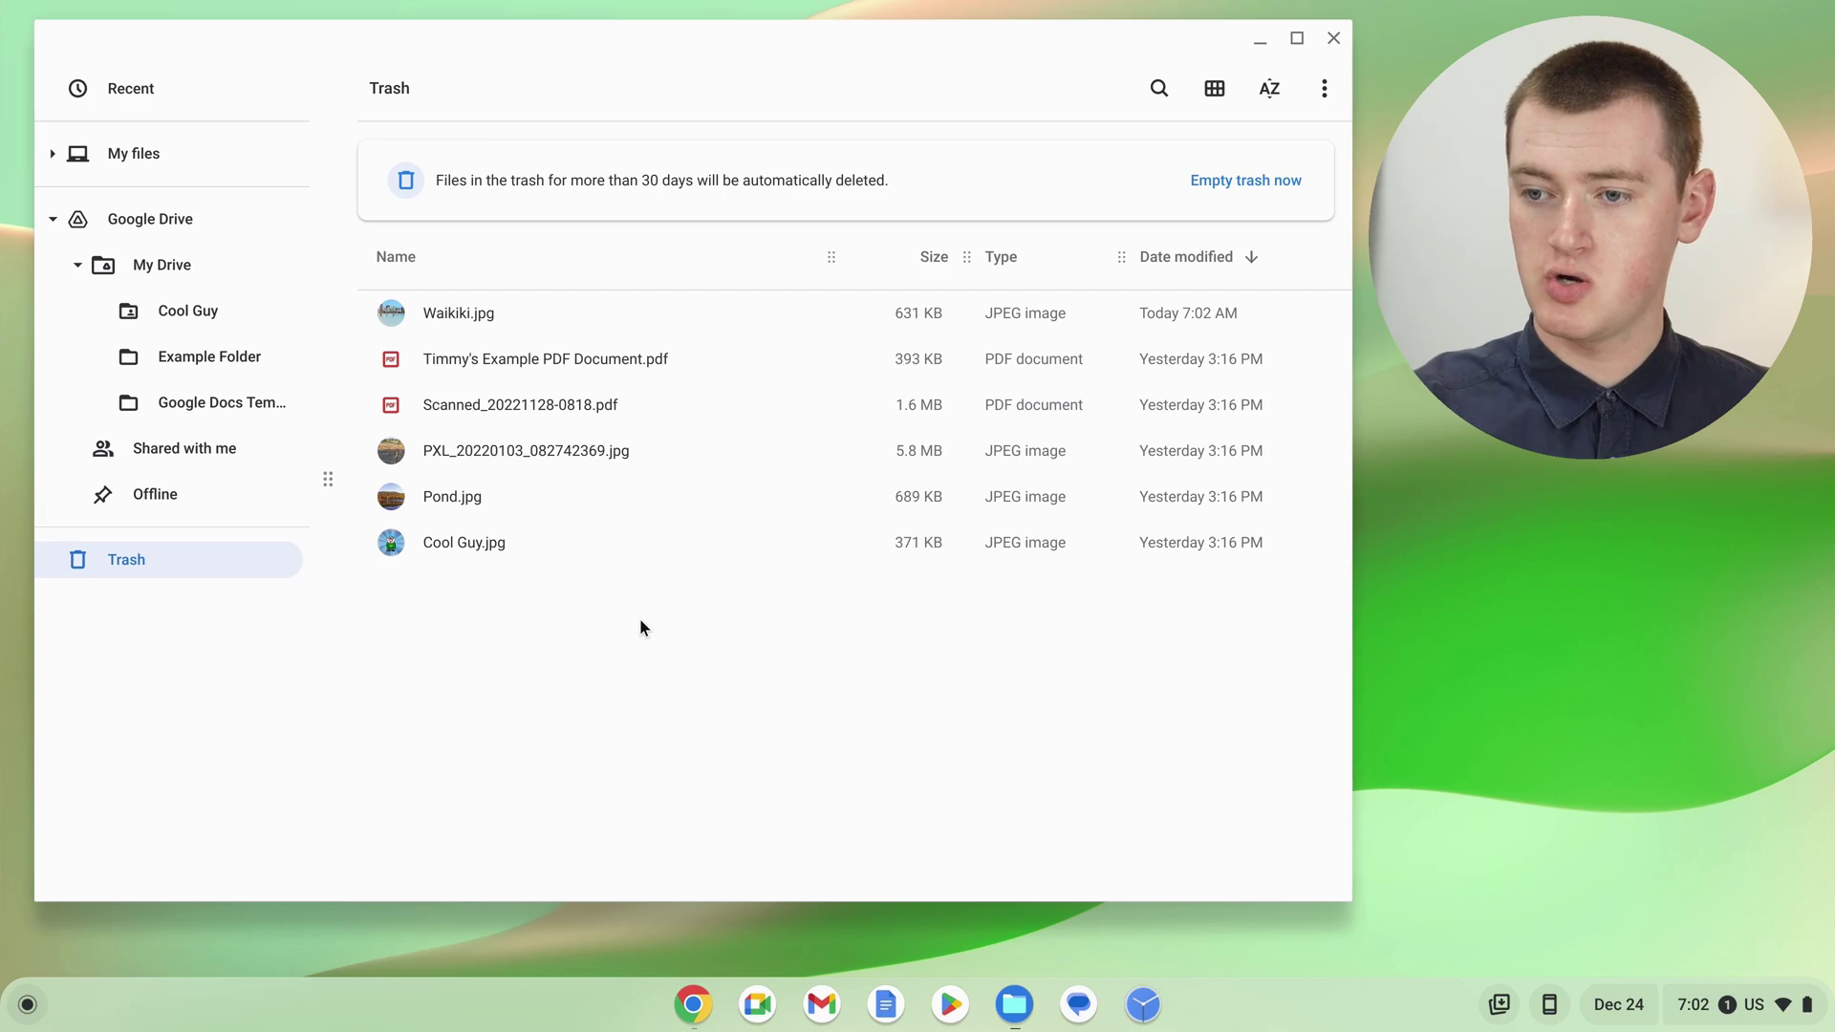
# Restore the range from the example PDF to Pond.jpg, emptying Trash, then view My files.
pyautogui.click(393, 363)
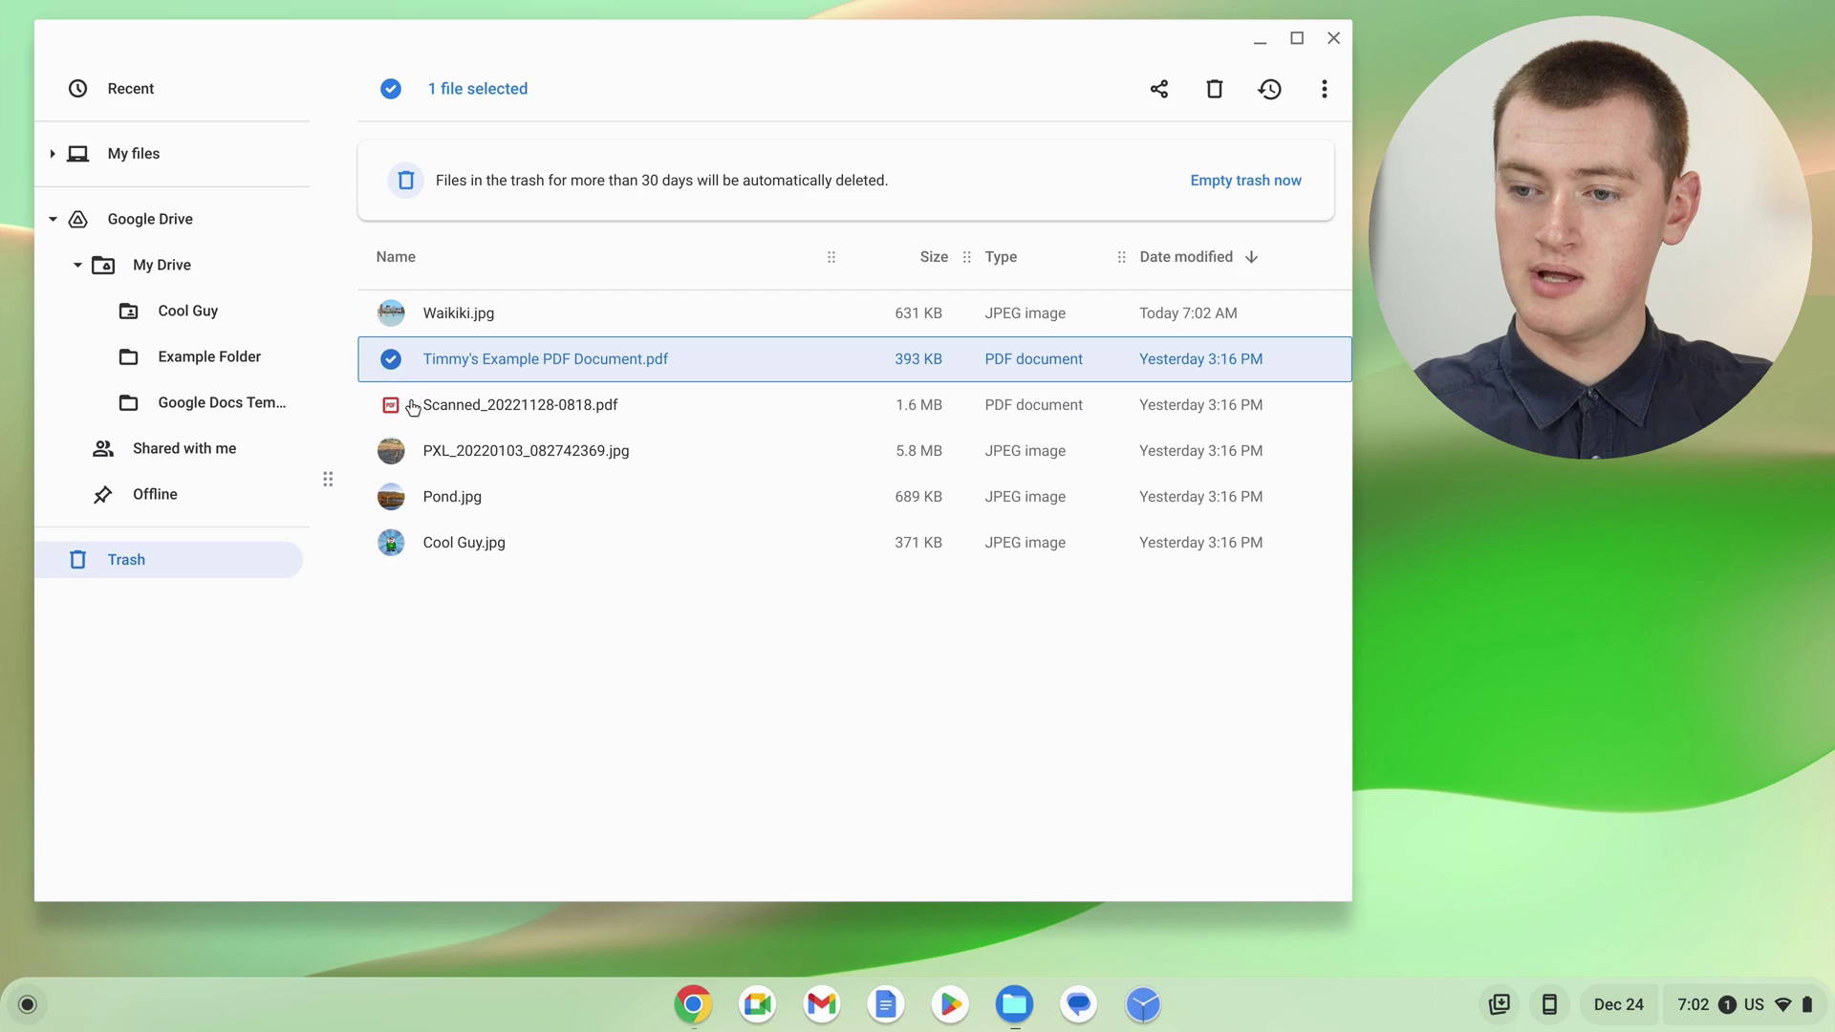
pyautogui.keyDown('shift'); pyautogui.click(394, 510); pyautogui.keyUp('shift')
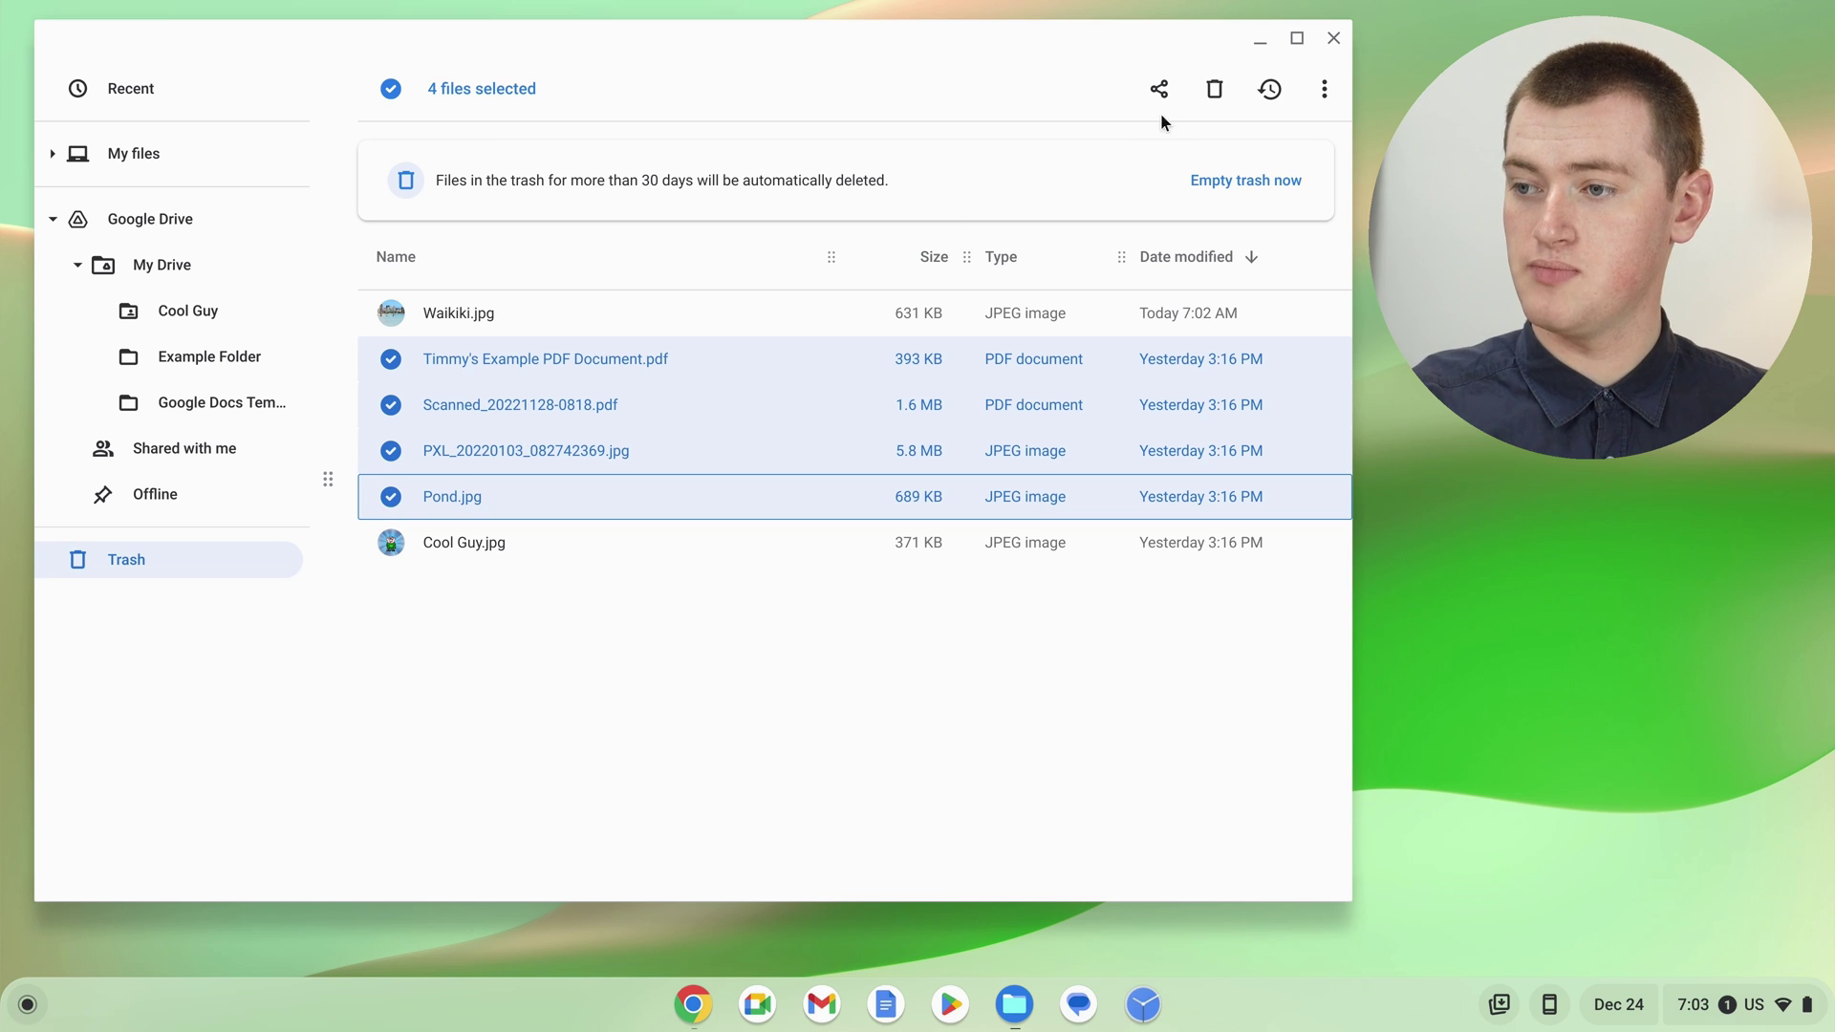
pyautogui.click(1270, 89)
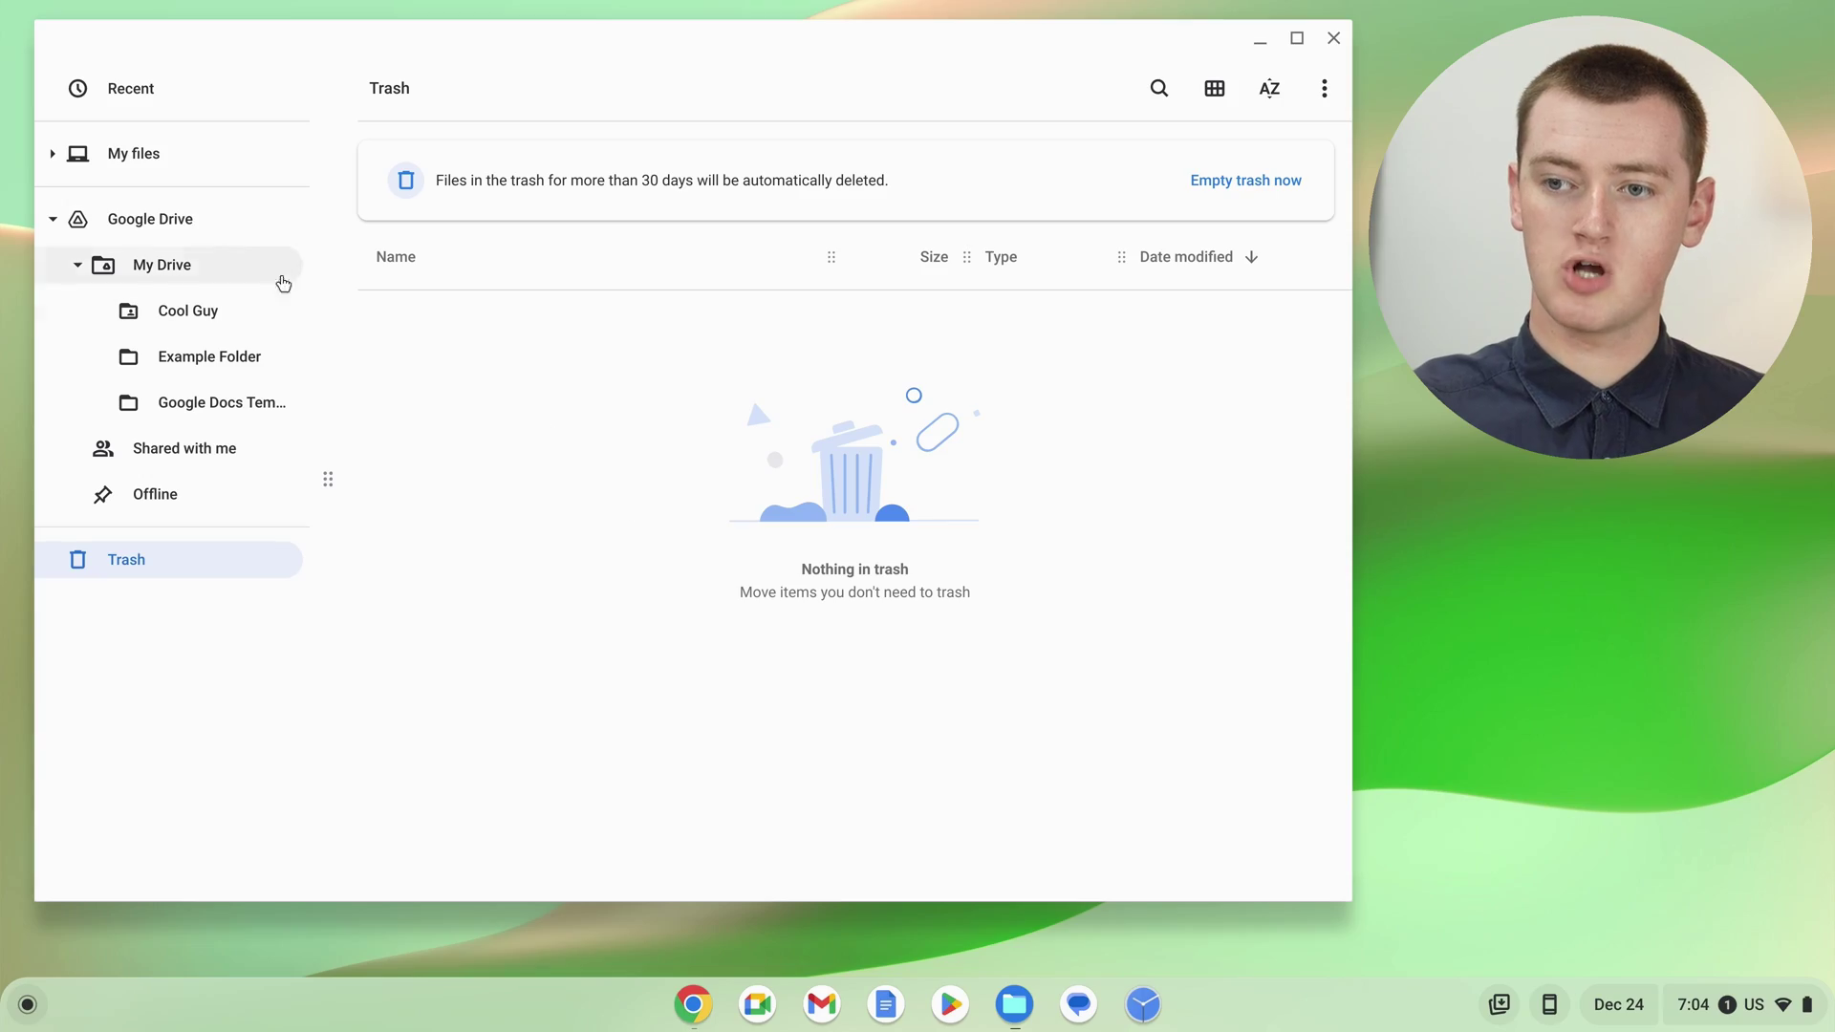
pyautogui.click(229, 166)
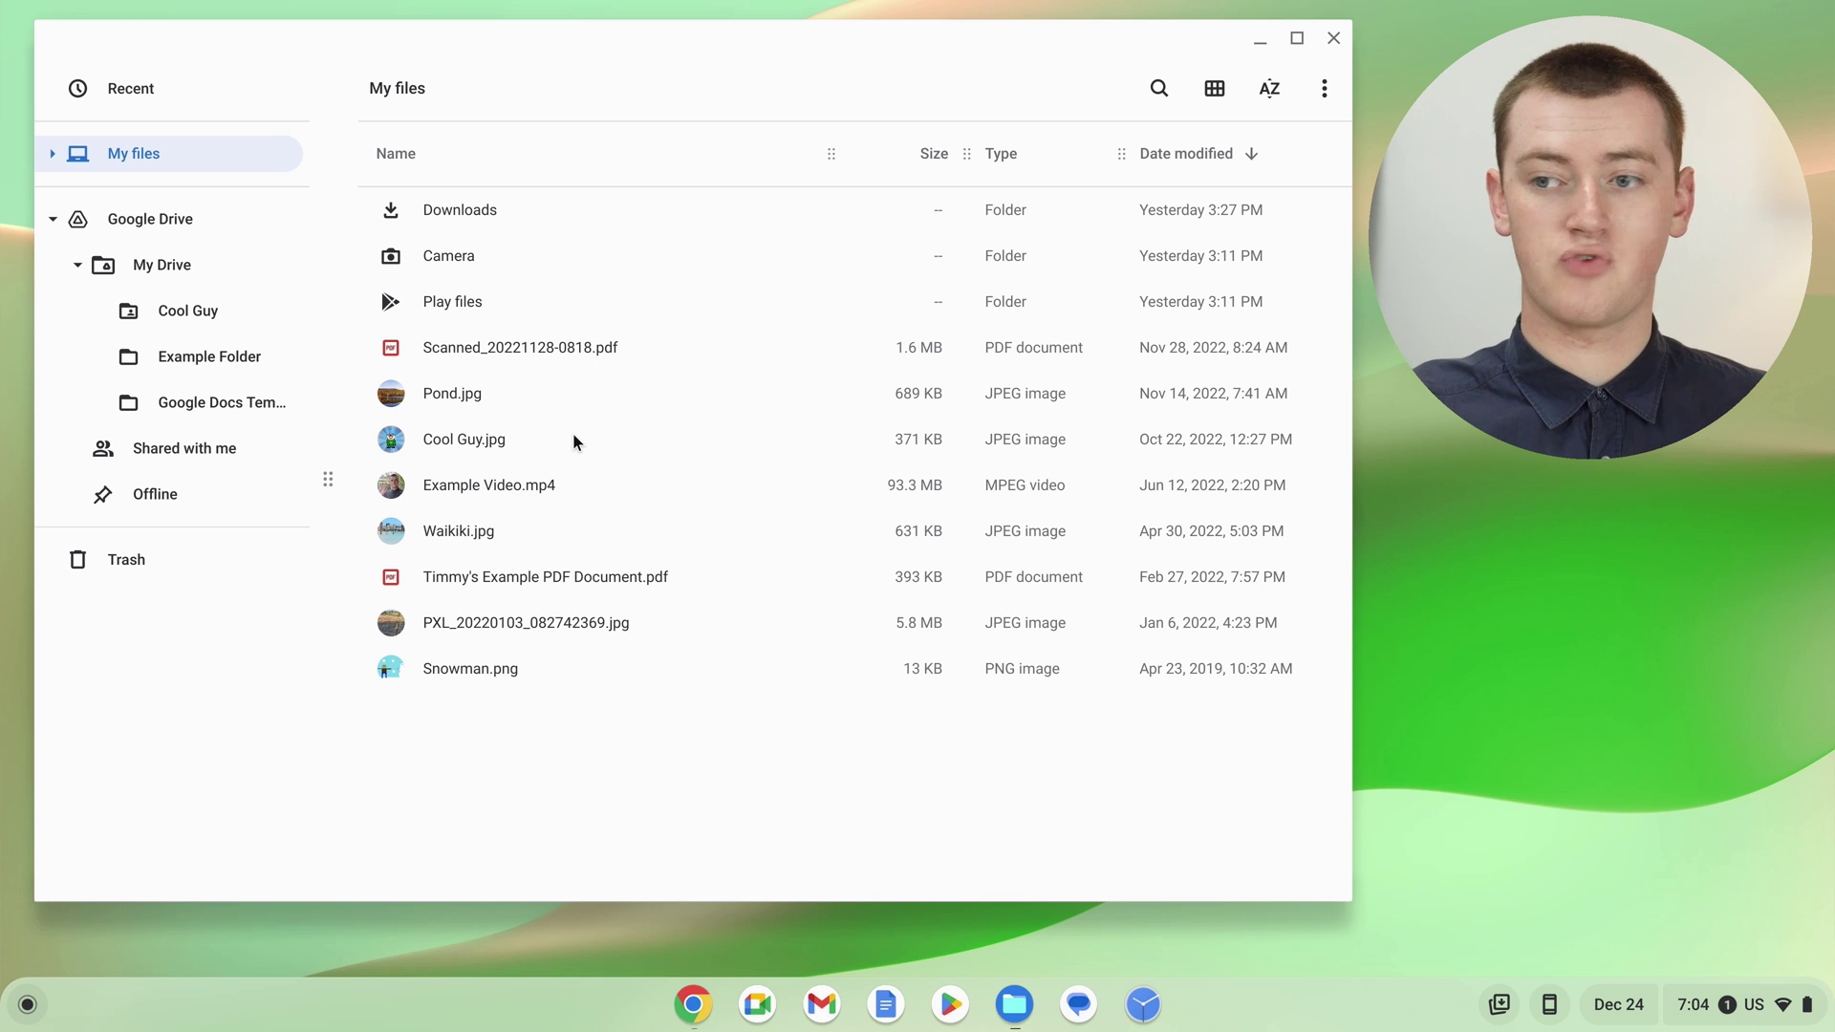
# Open the Downloads folder, then go back up to My files.
pyautogui.click(533, 216)
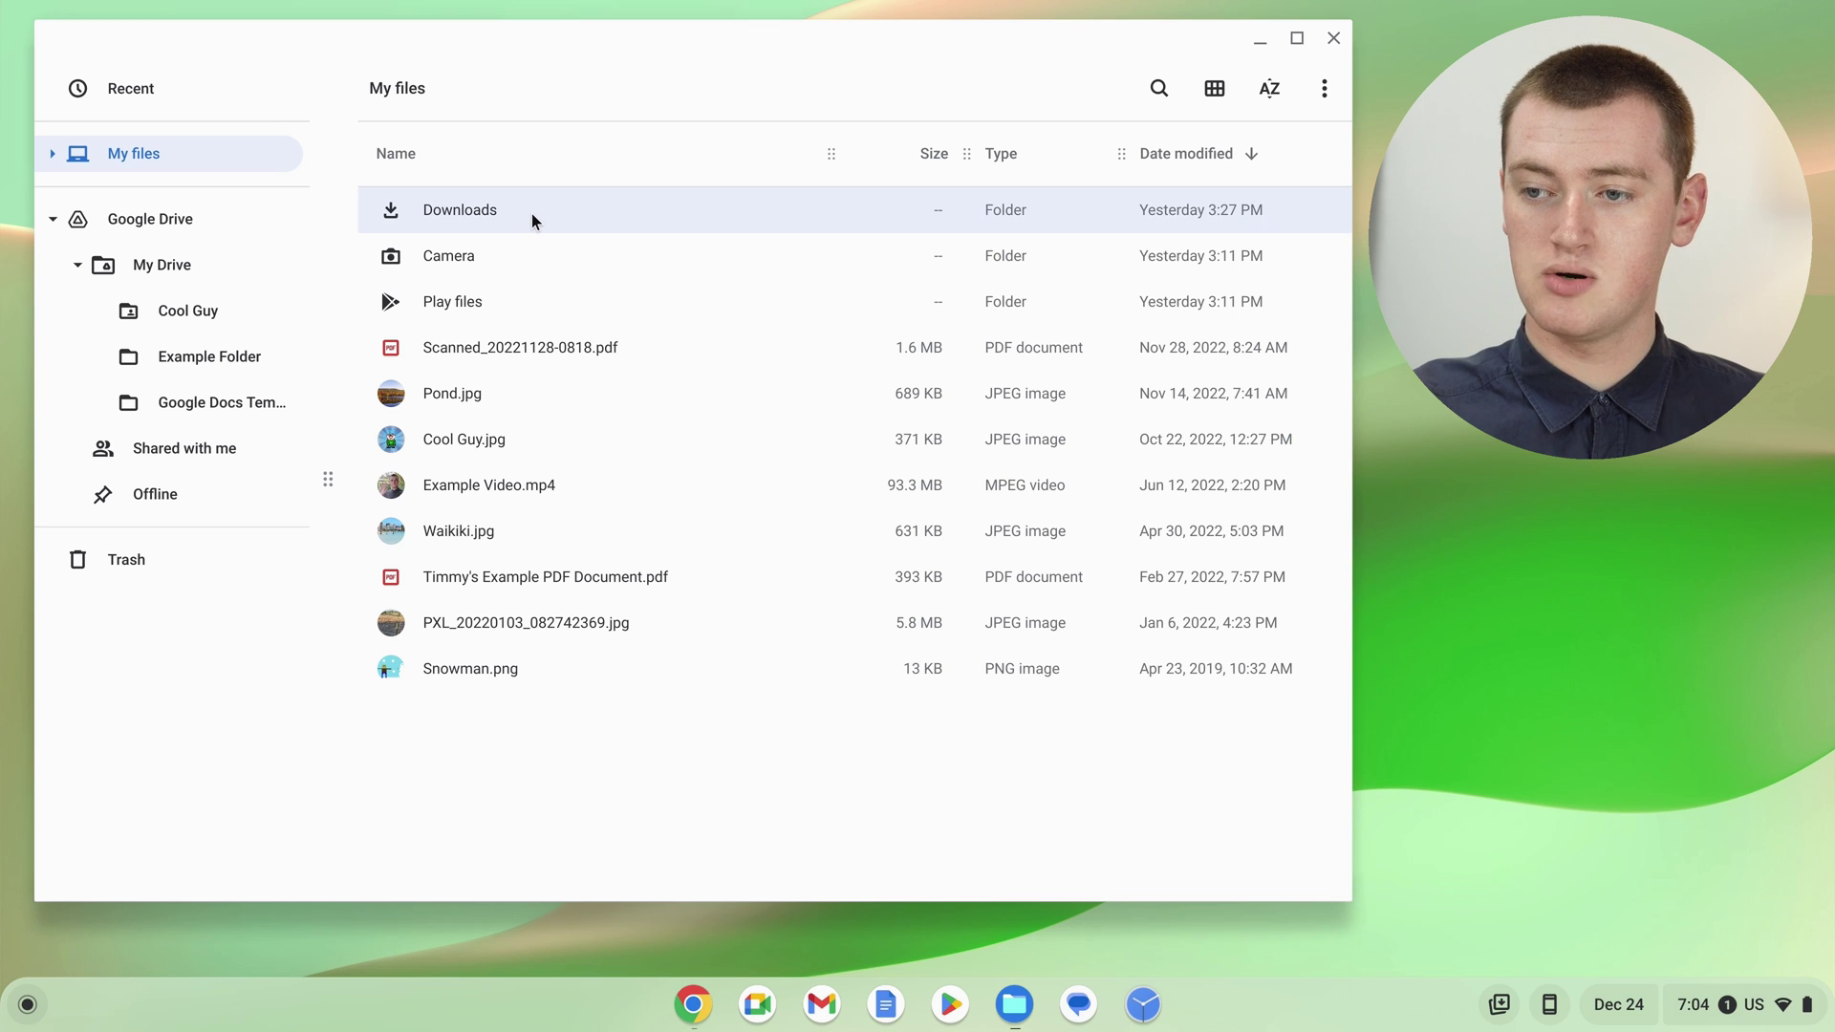
pyautogui.doubleClick(531, 214)
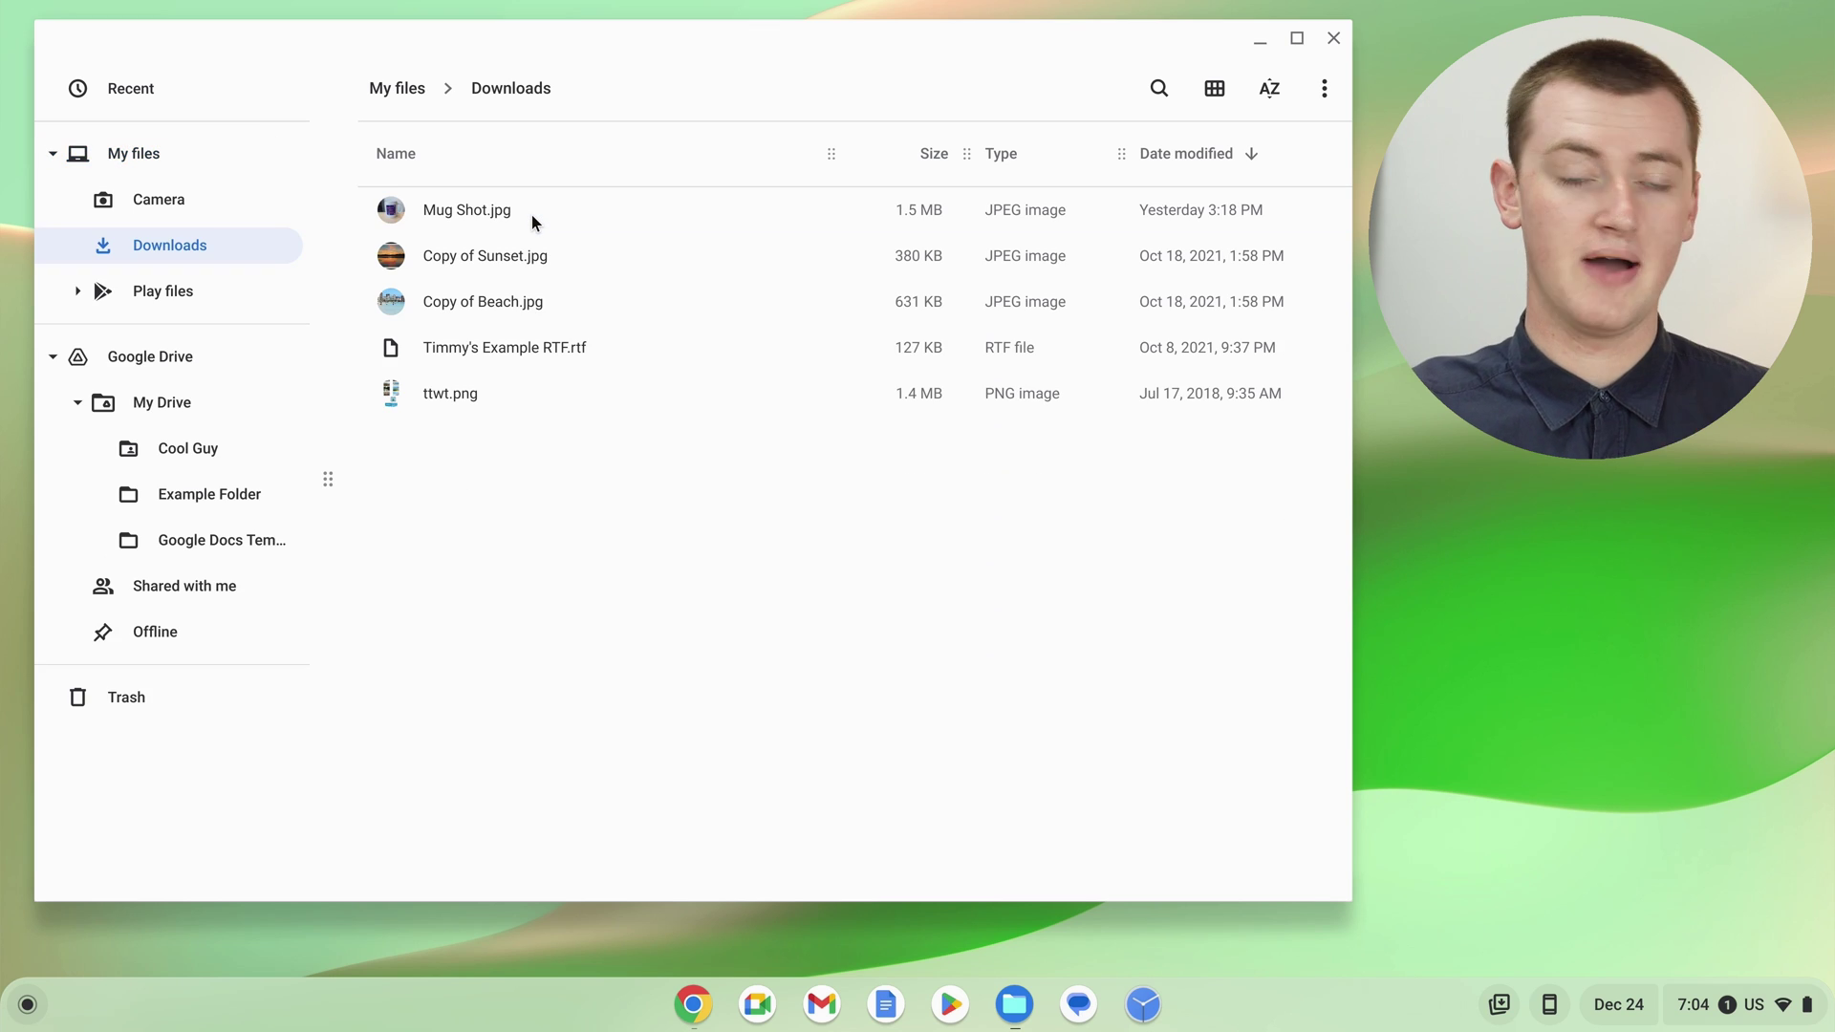
pyautogui.click(394, 95)
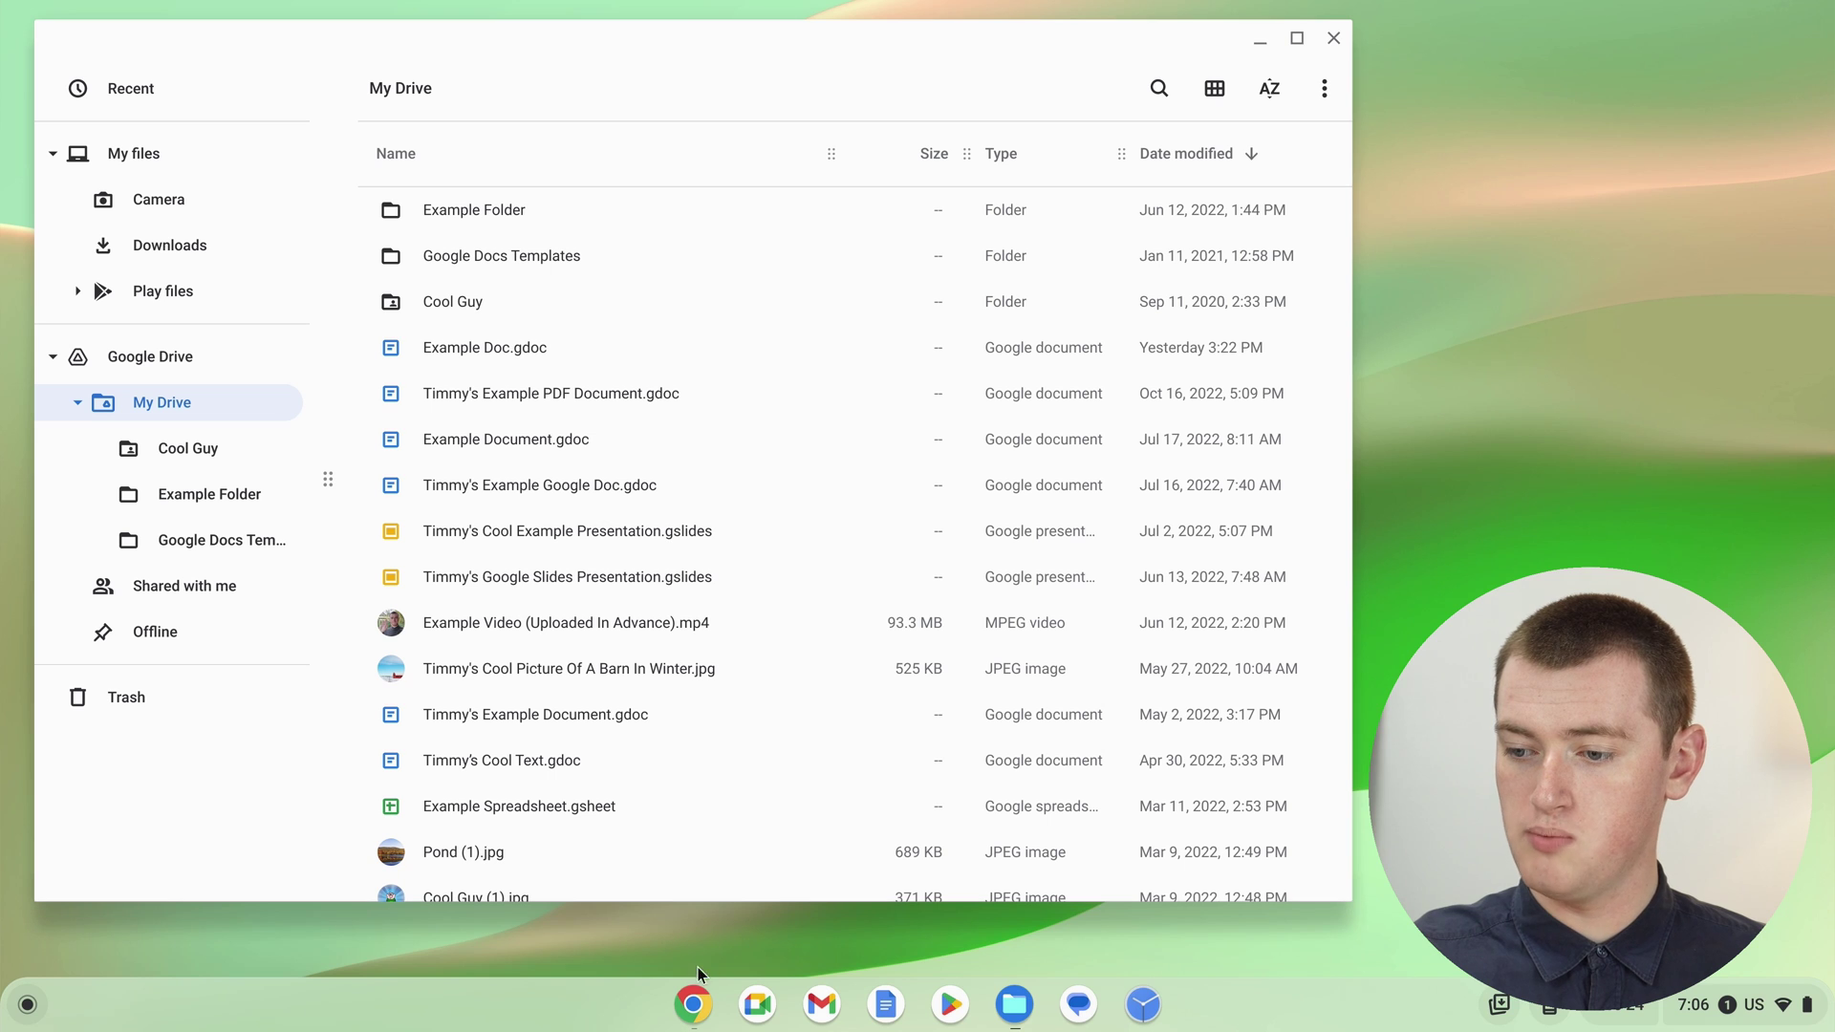
# Load drive.google.com in Chrome and open the Google Drive Trash.
pyautogui.click(693, 1000)
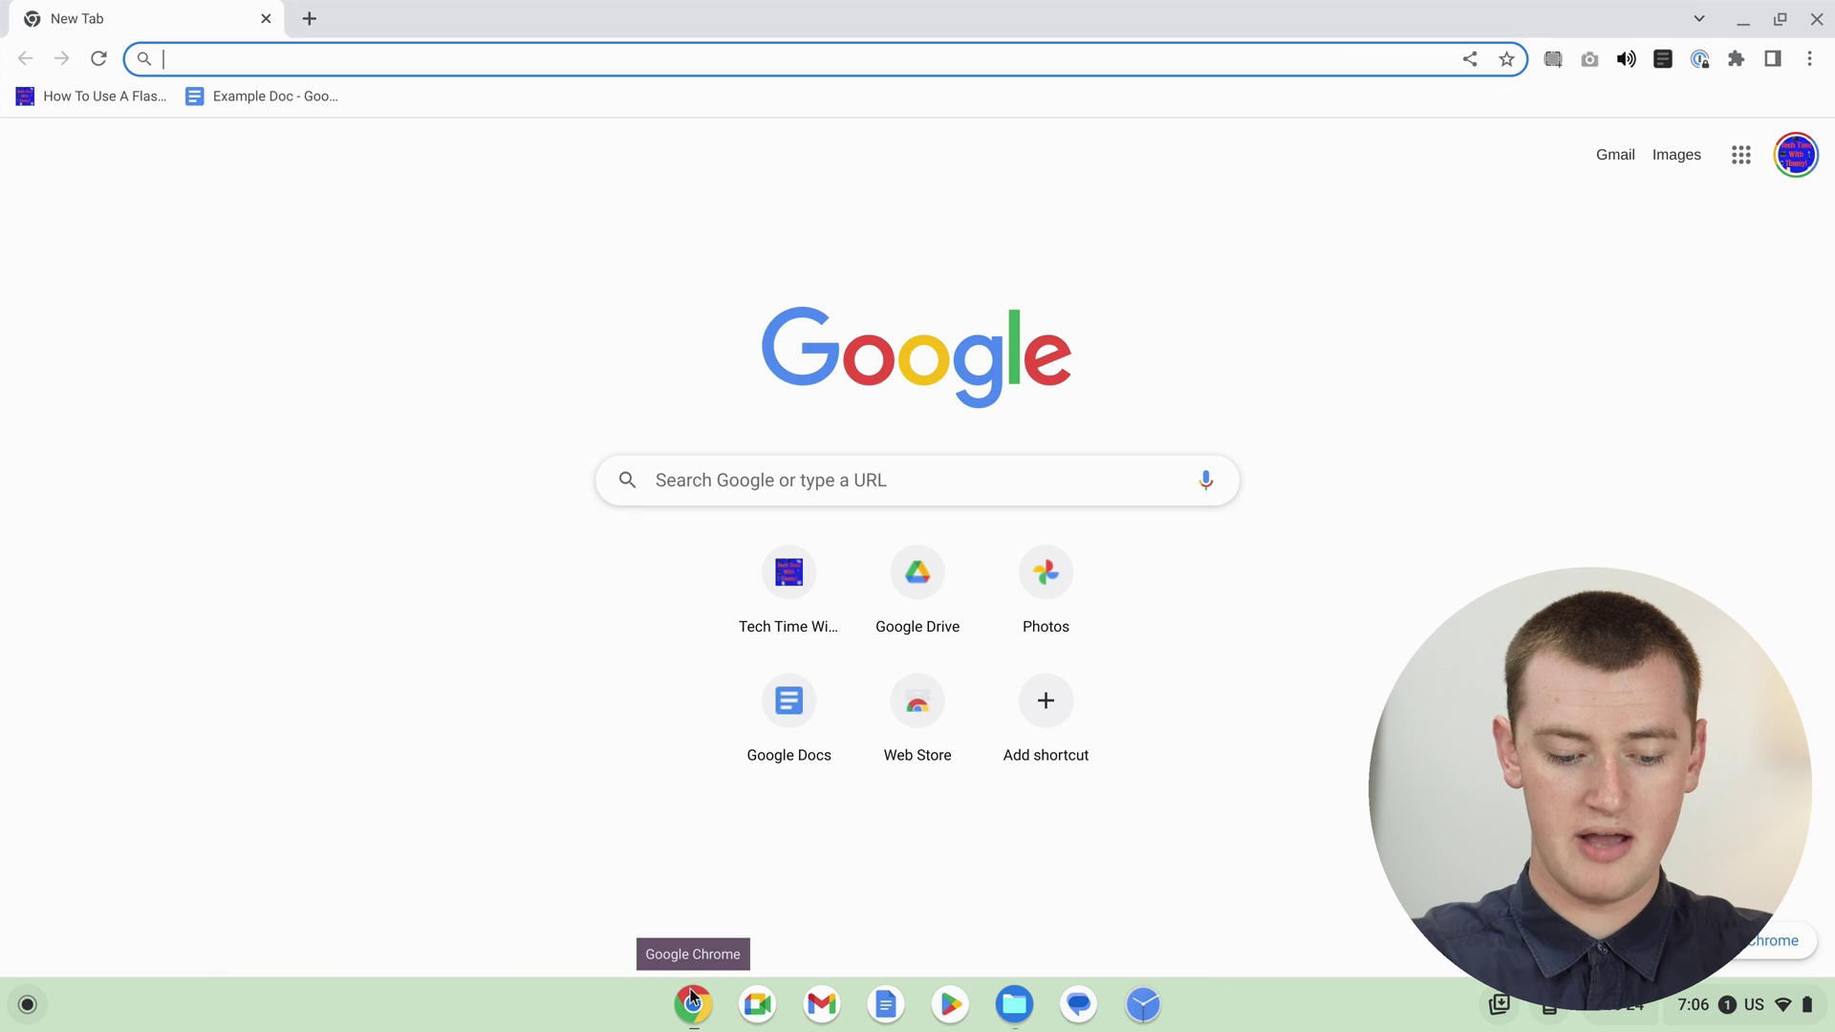
pyautogui.write('drive.google.c')
pyautogui.press('Return')
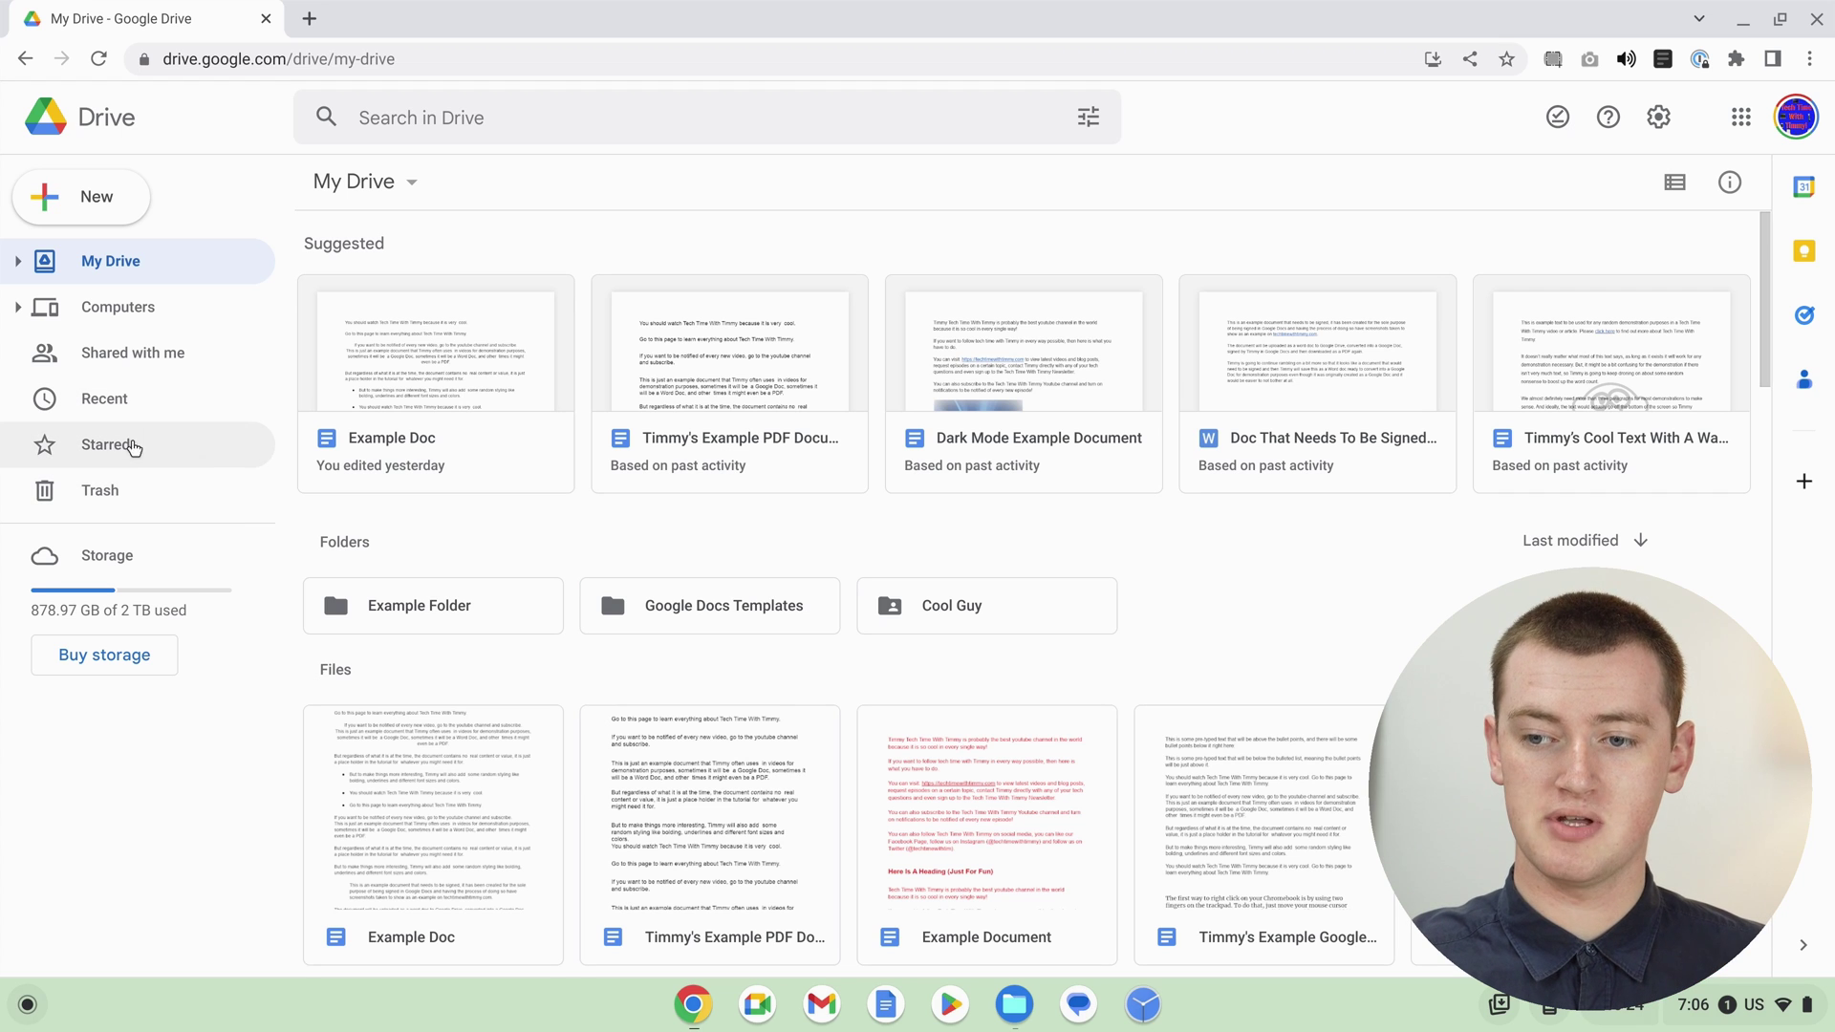
pyautogui.click(122, 497)
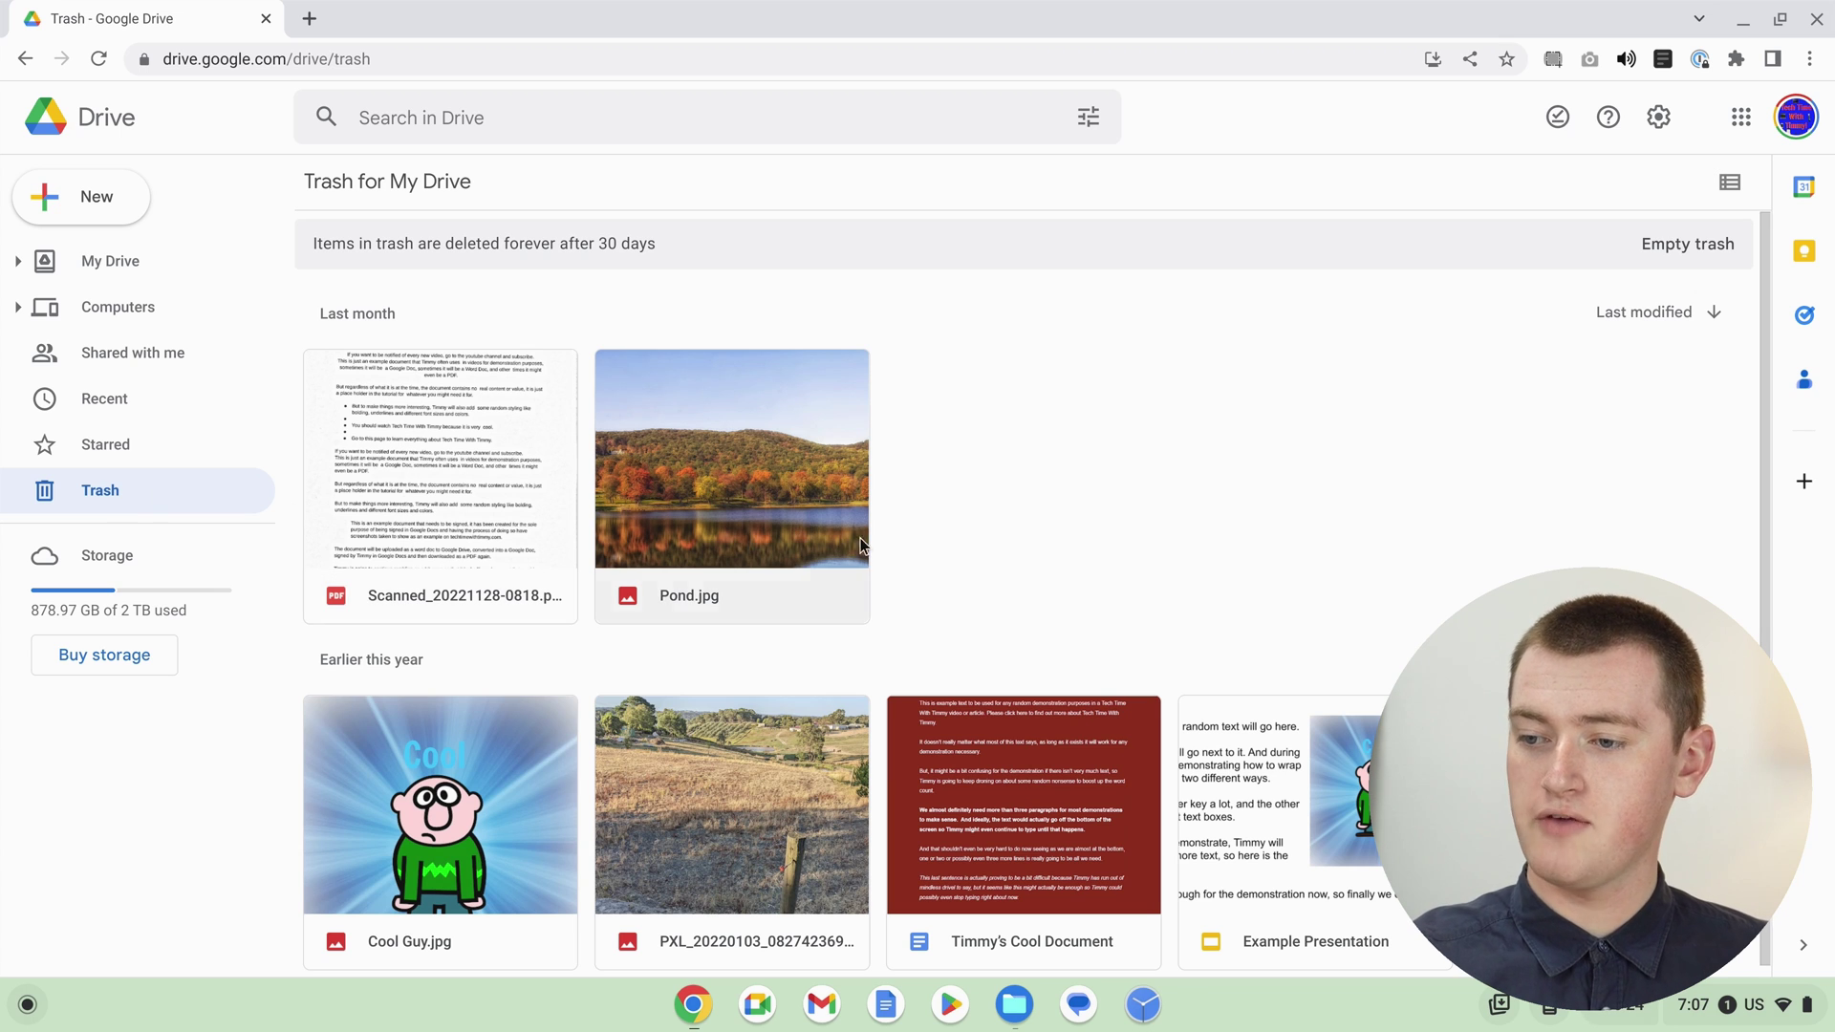
# Select the Pond.jpg card in Drive's Trash and restore it.
pyautogui.scroll(-1, 1269, 484)
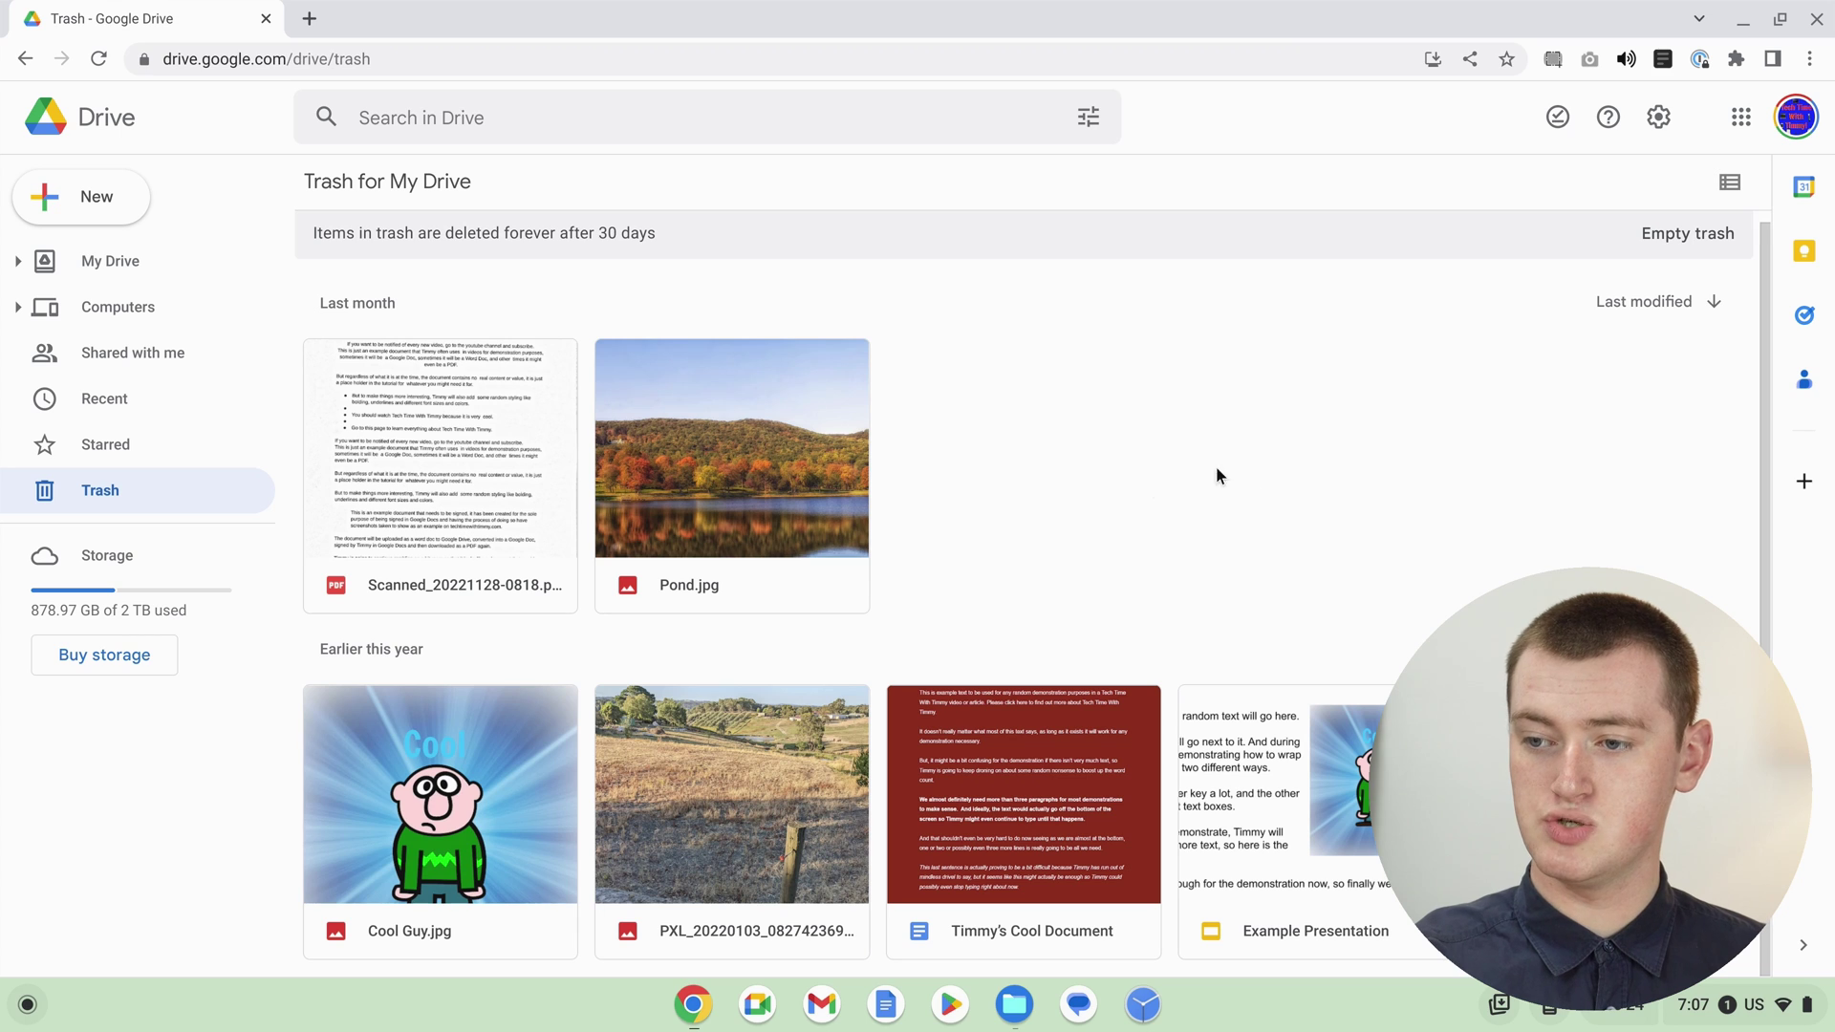
pyautogui.click(791, 468)
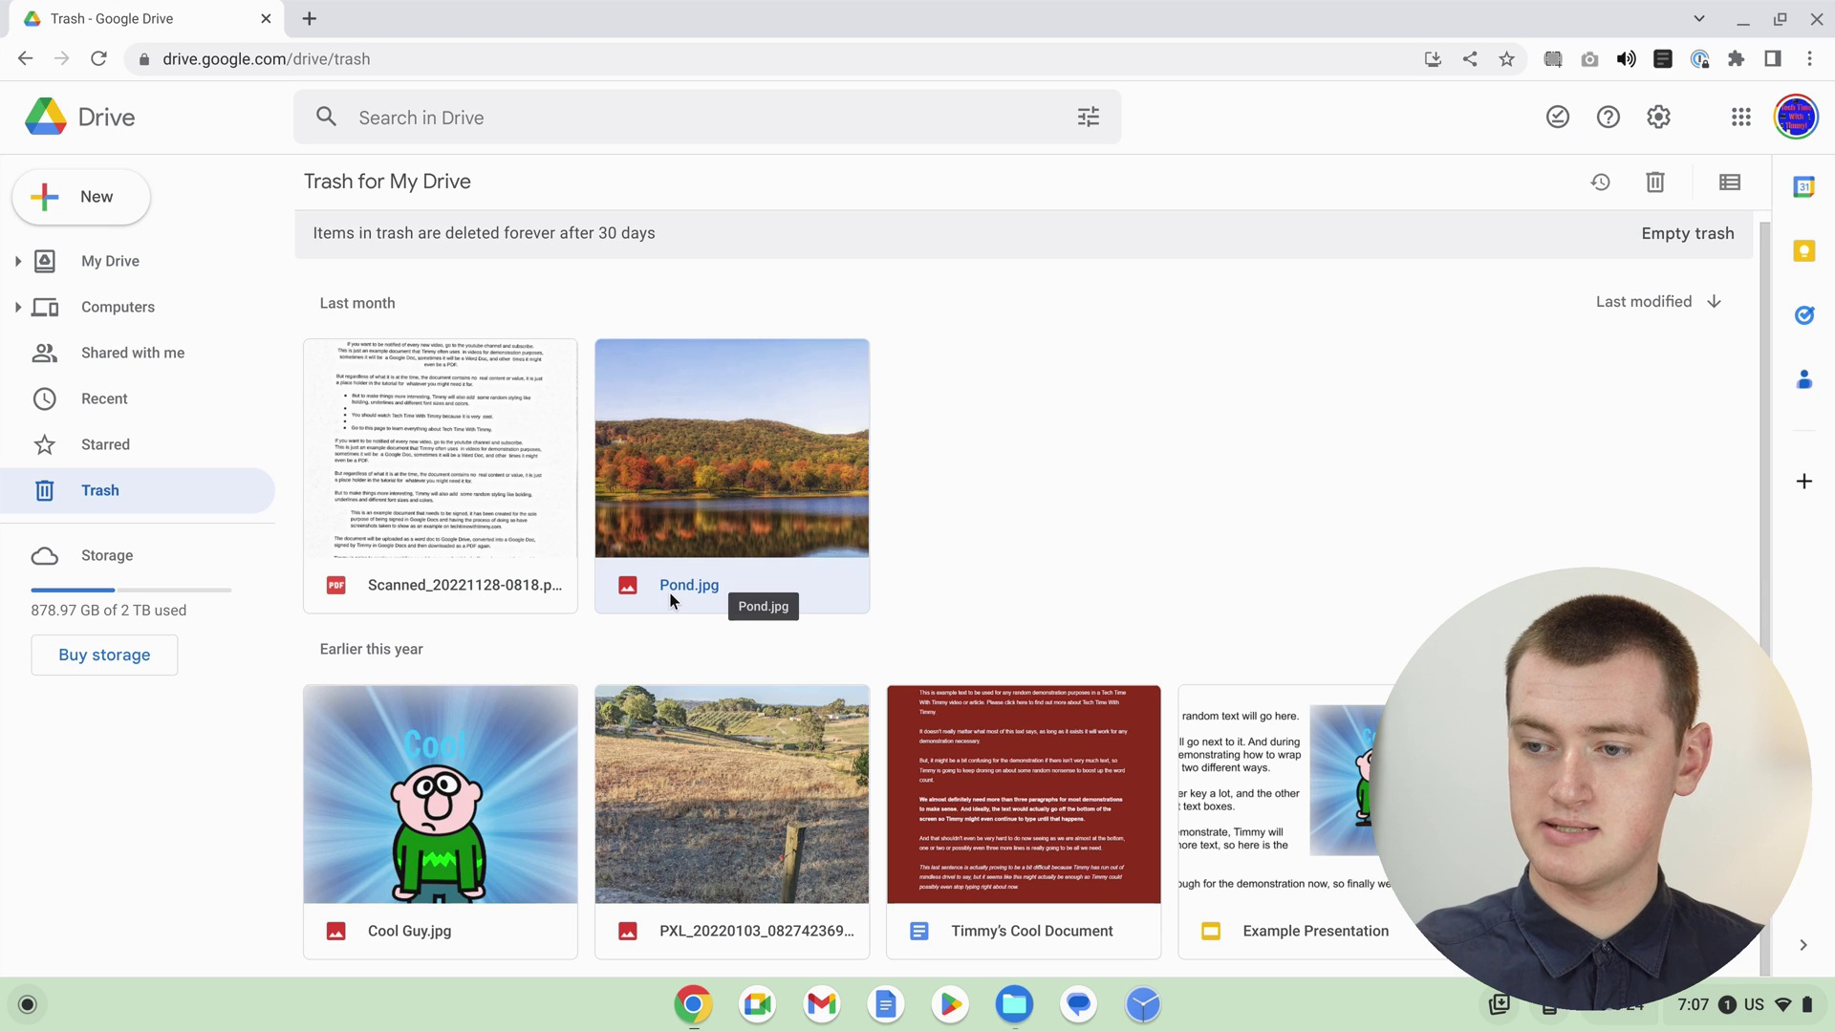
pyautogui.click(1600, 191)
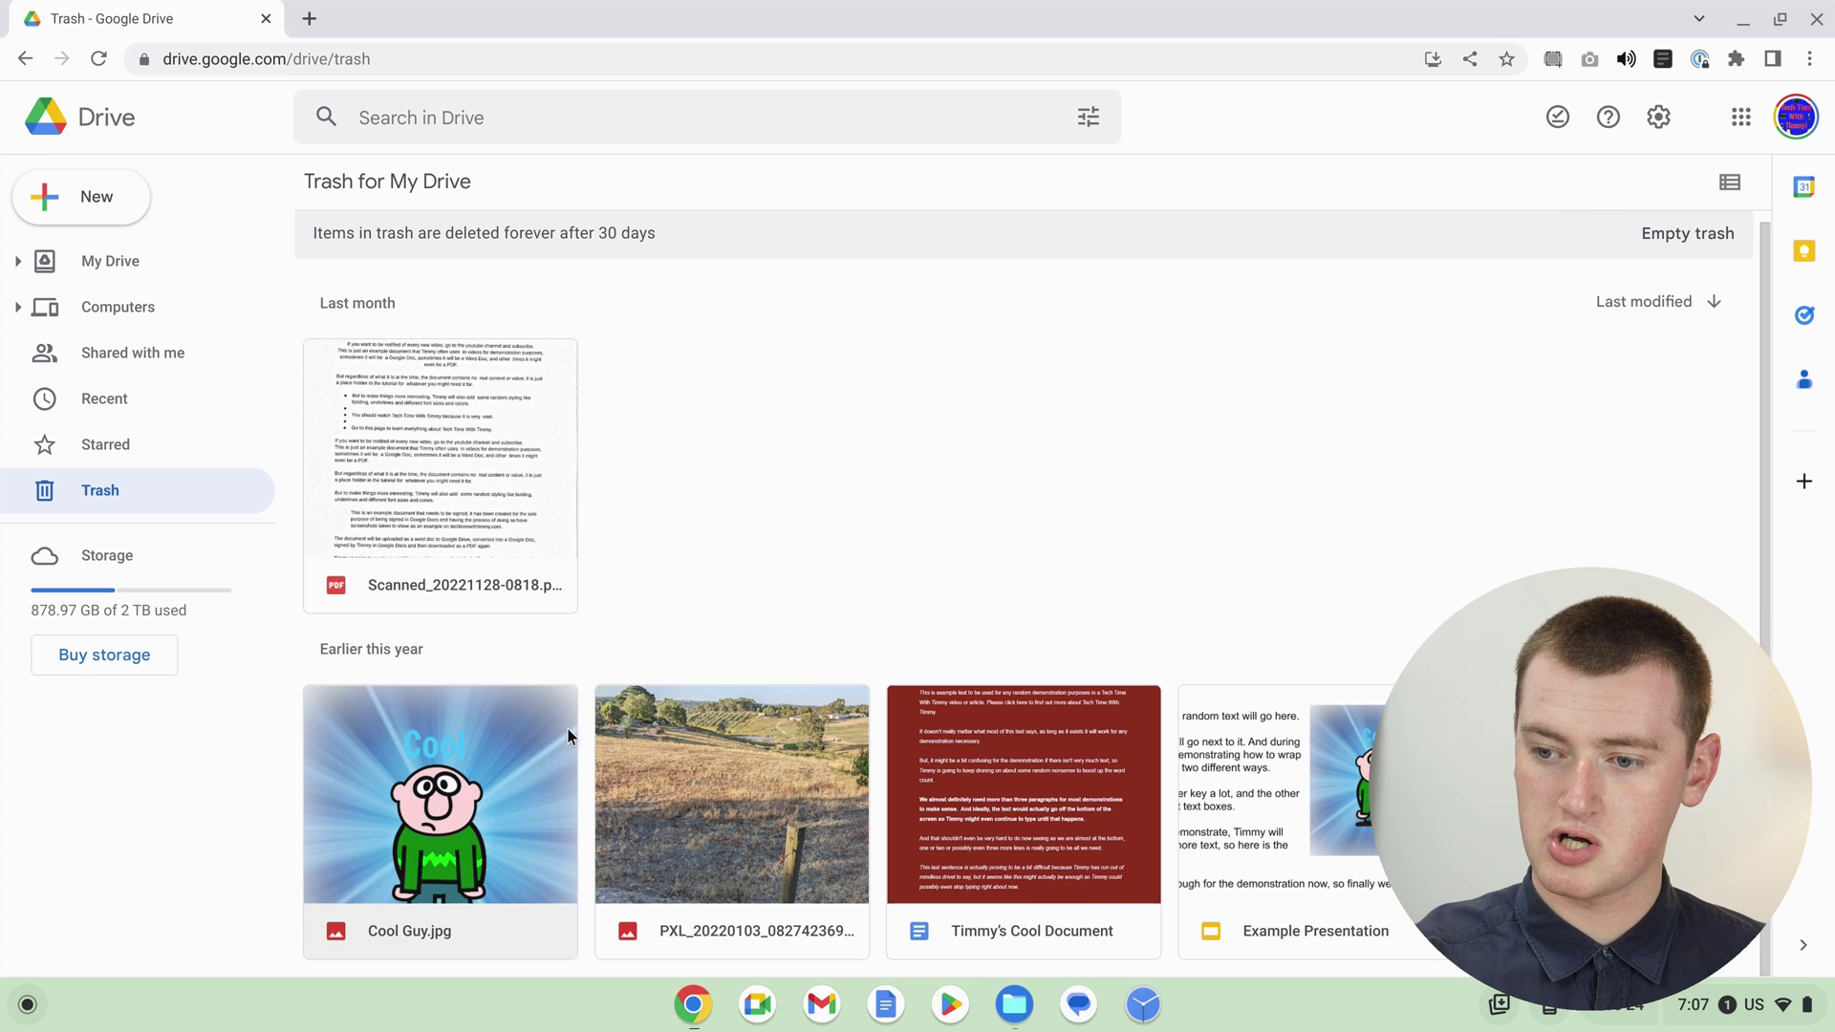
# Select Cool Guy.jpg, the PXL photo, Timmy's Cool Document and Example Presentation, and restore them.
pyautogui.click(541, 754)
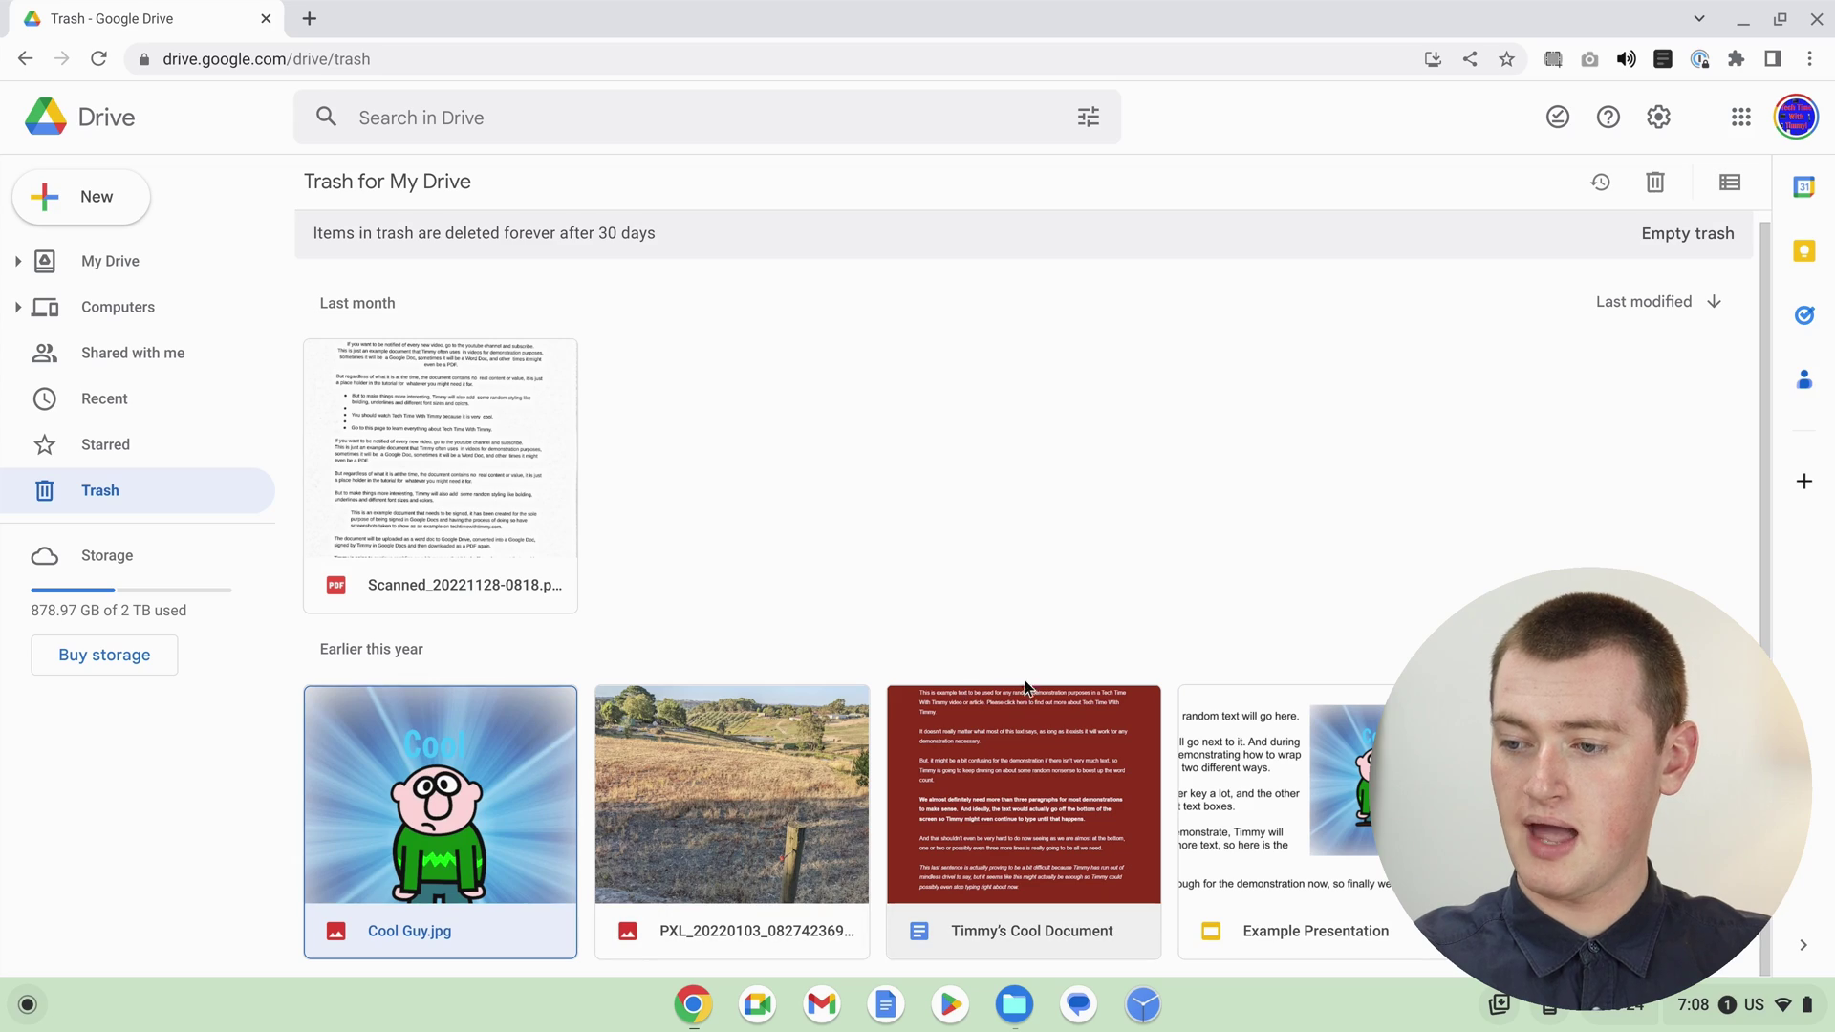
pyautogui.keyDown('shift'); pyautogui.click(1220, 810); pyautogui.keyUp('shift')
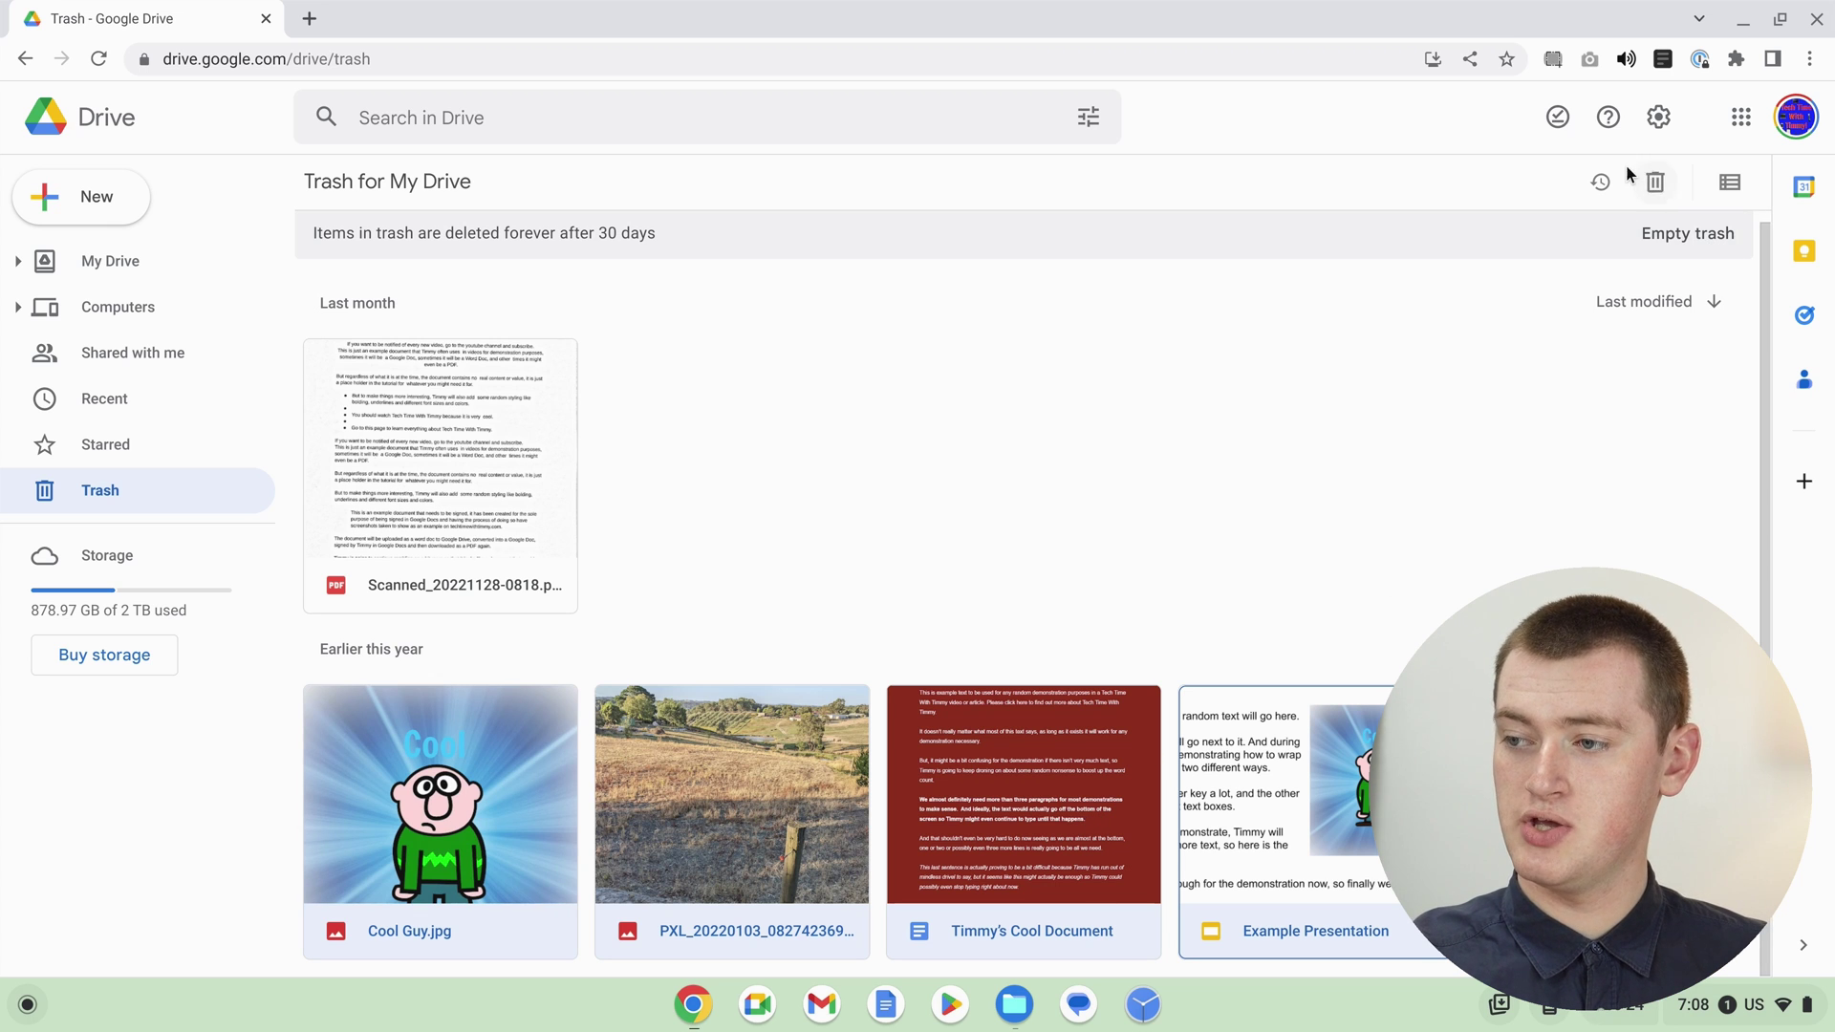
pyautogui.click(1600, 183)
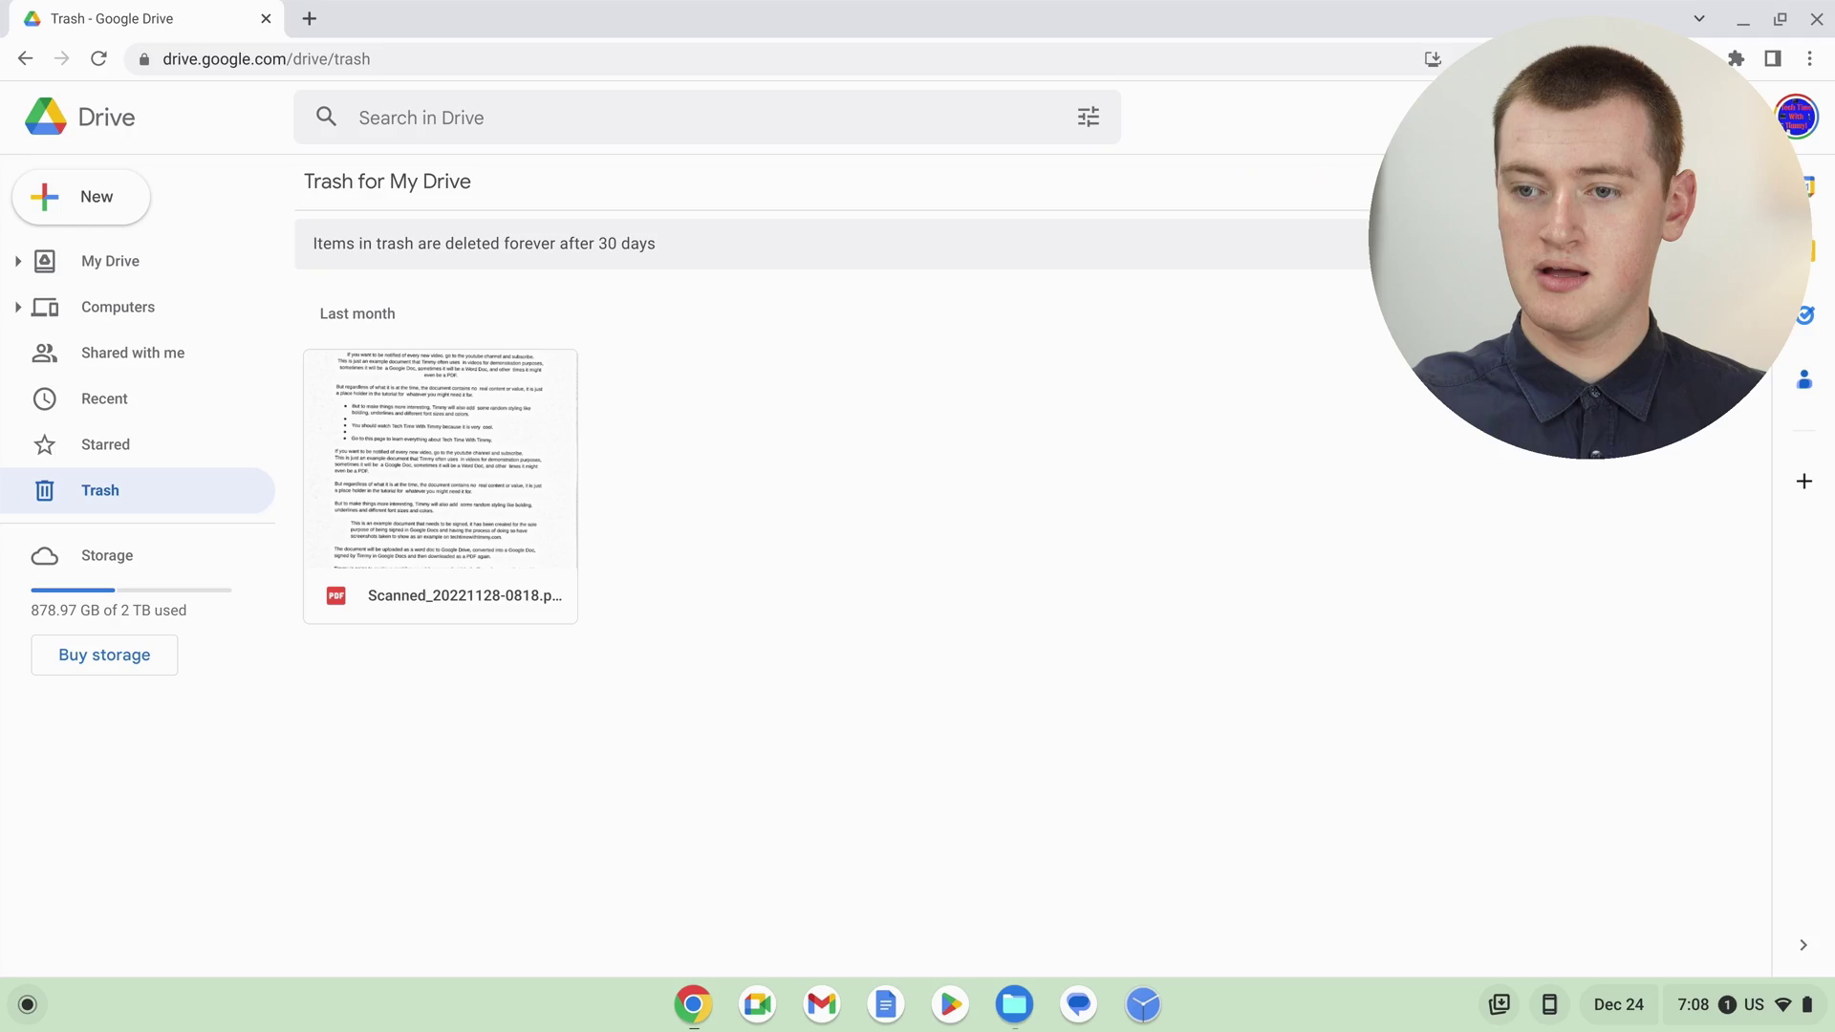
# Return to My Drive, scroll through the files, and open Example Folder.
pyautogui.click(143, 278)
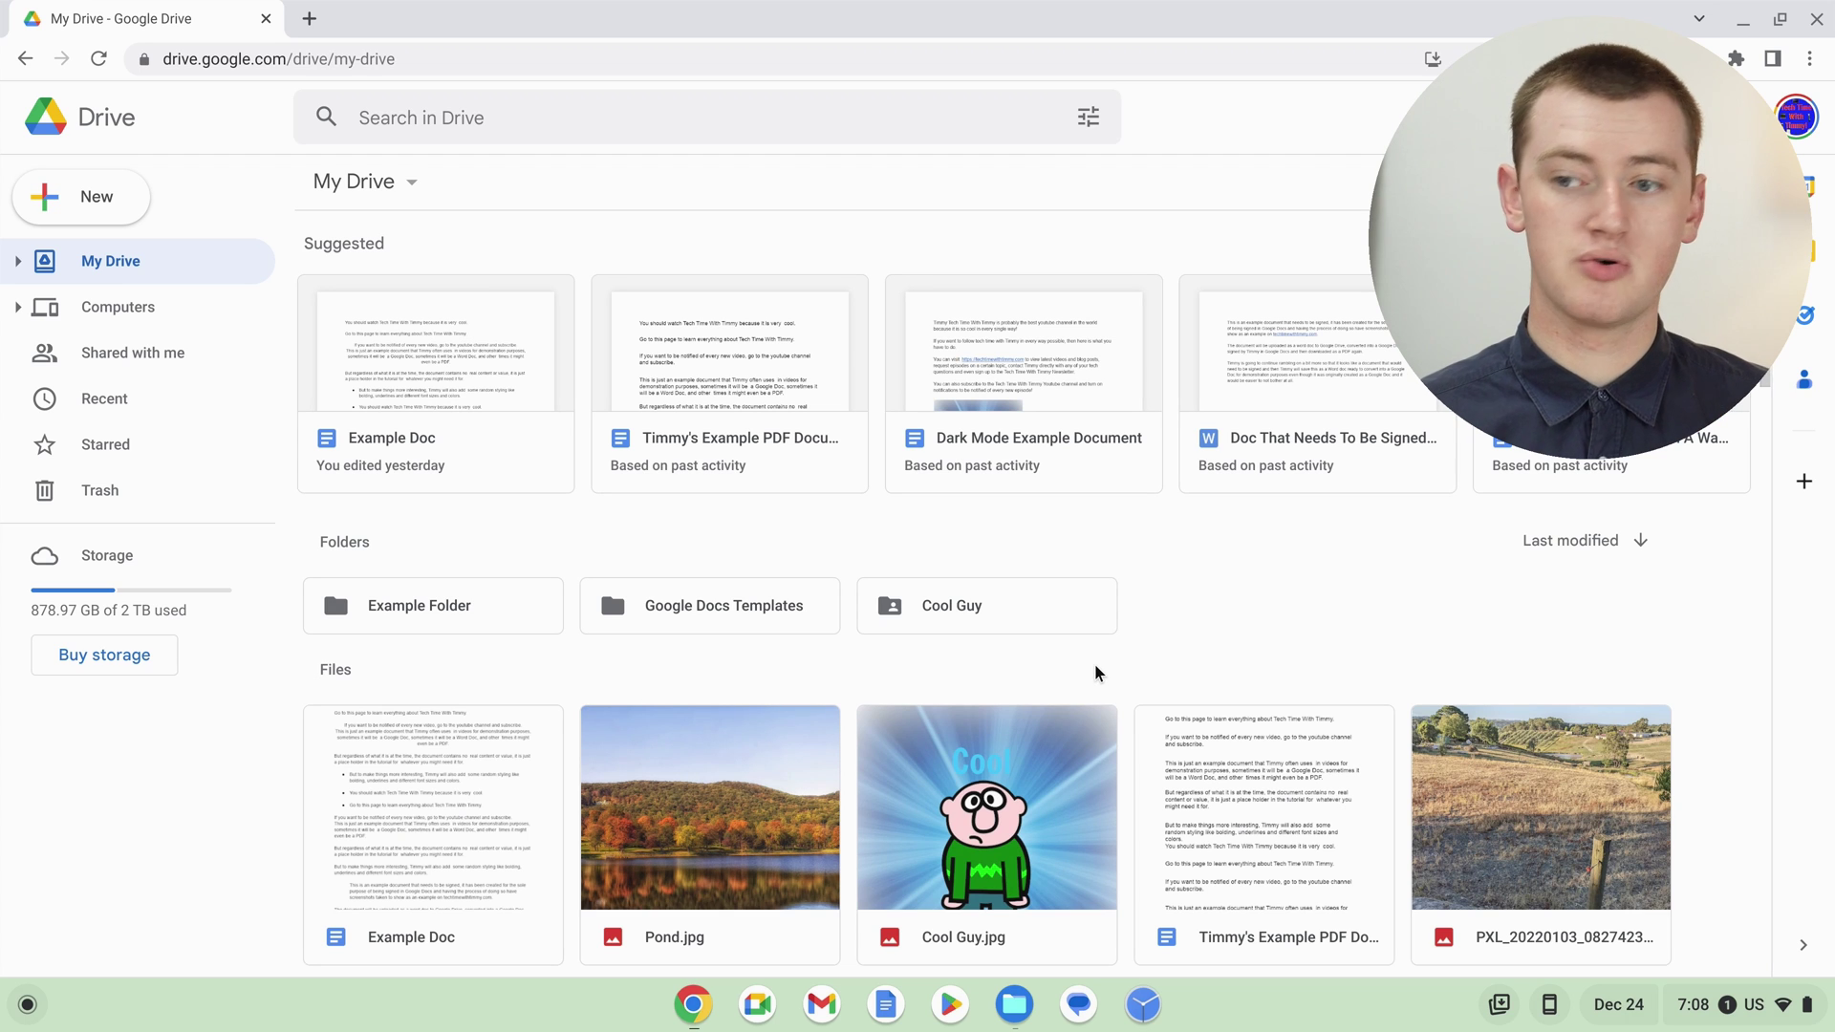
pyautogui.scroll(-1, 1120, 657)
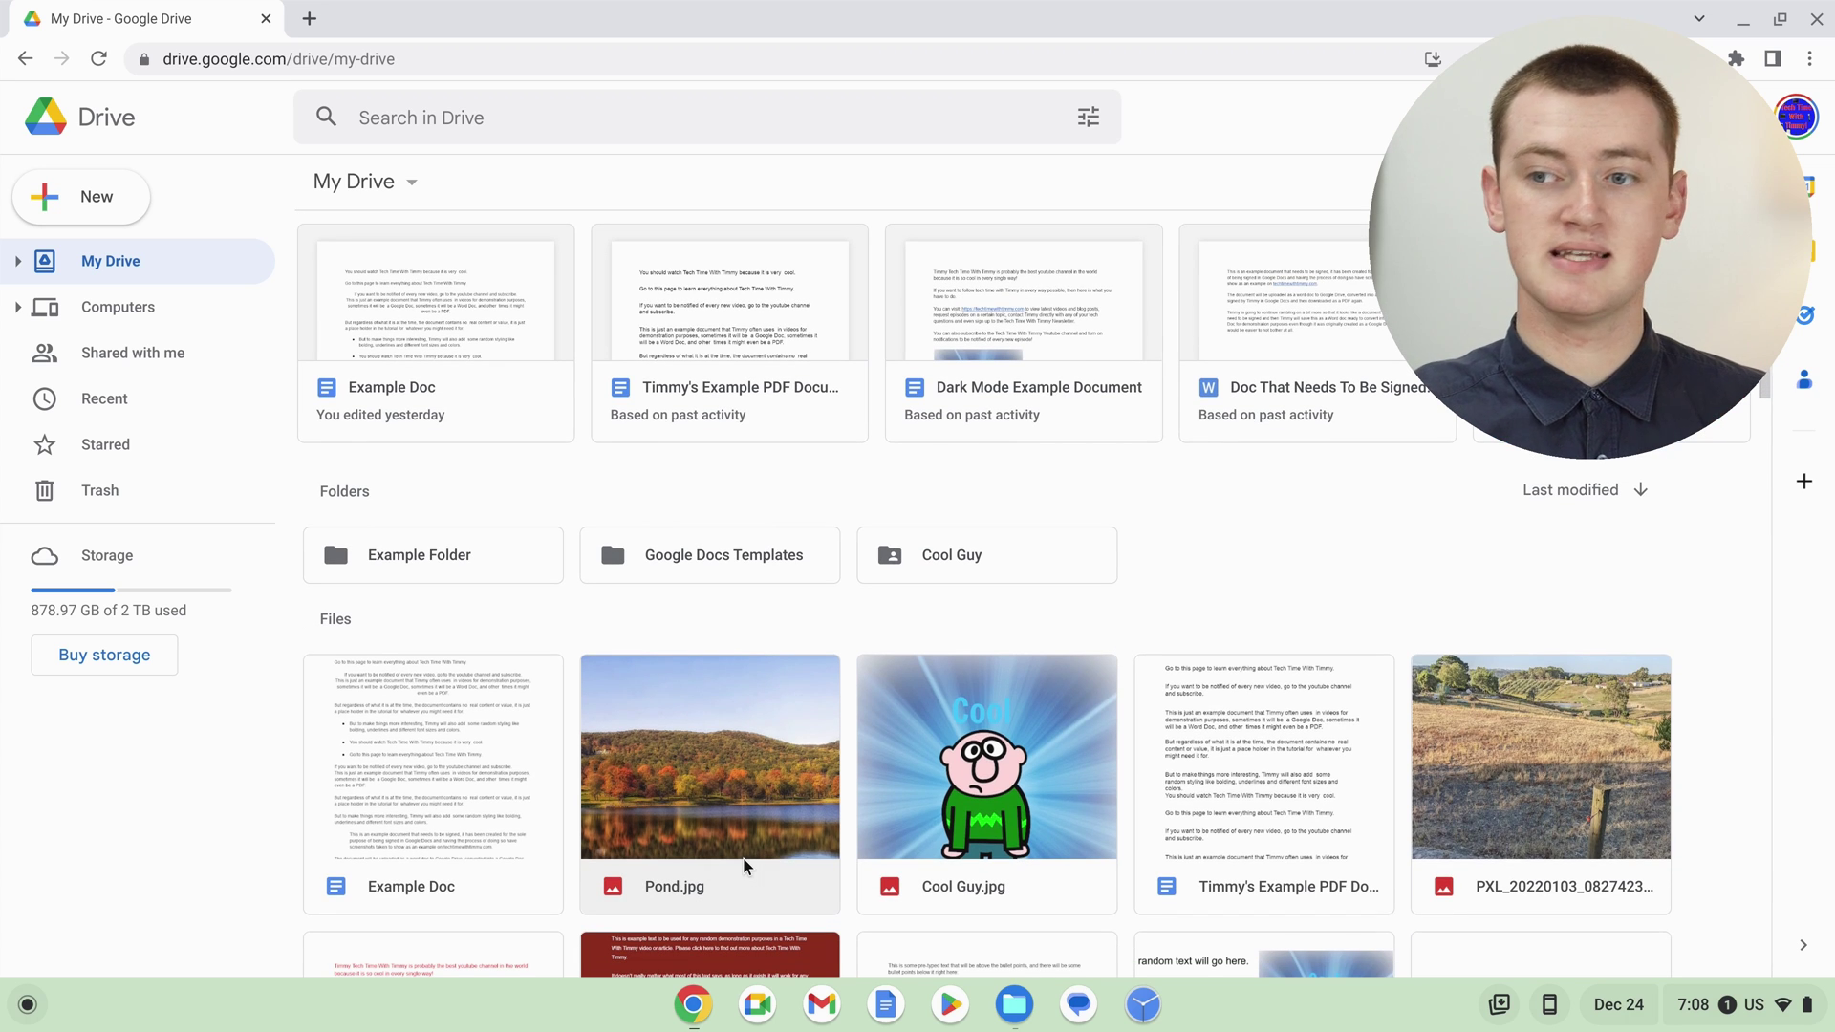
pyautogui.doubleClick(498, 583)
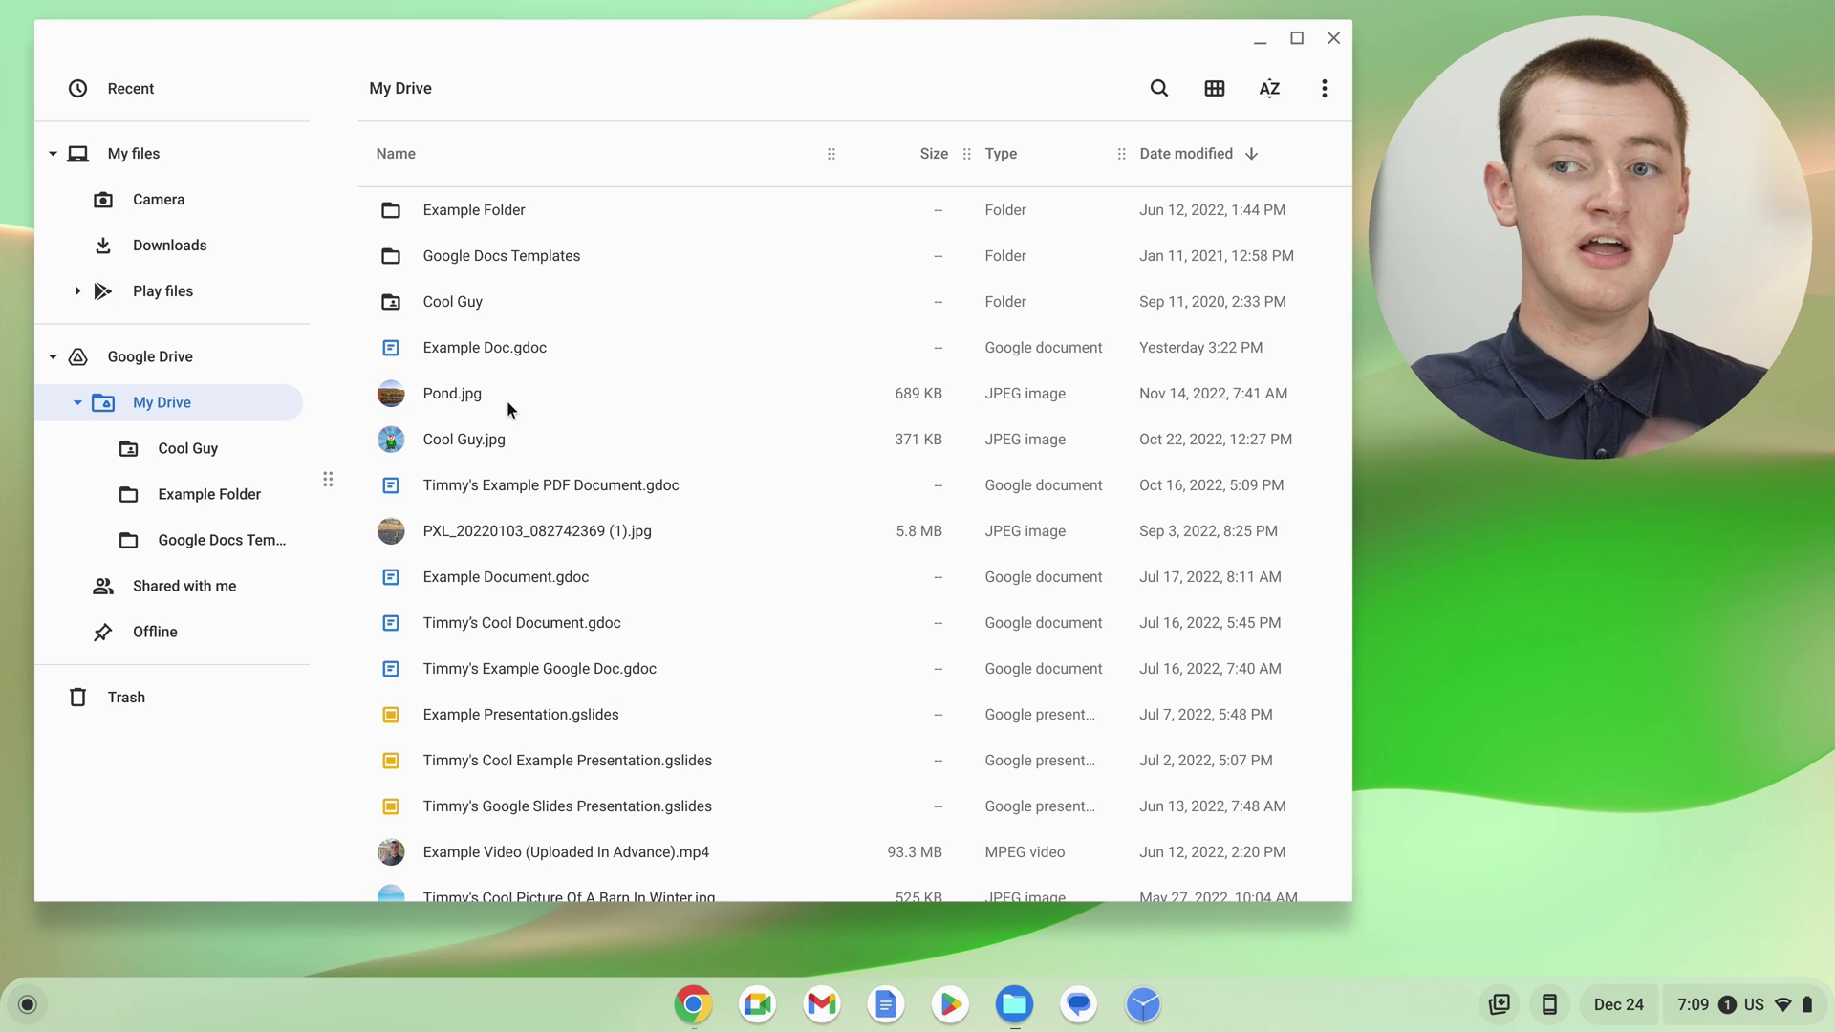
pyautogui.click(165, 158)
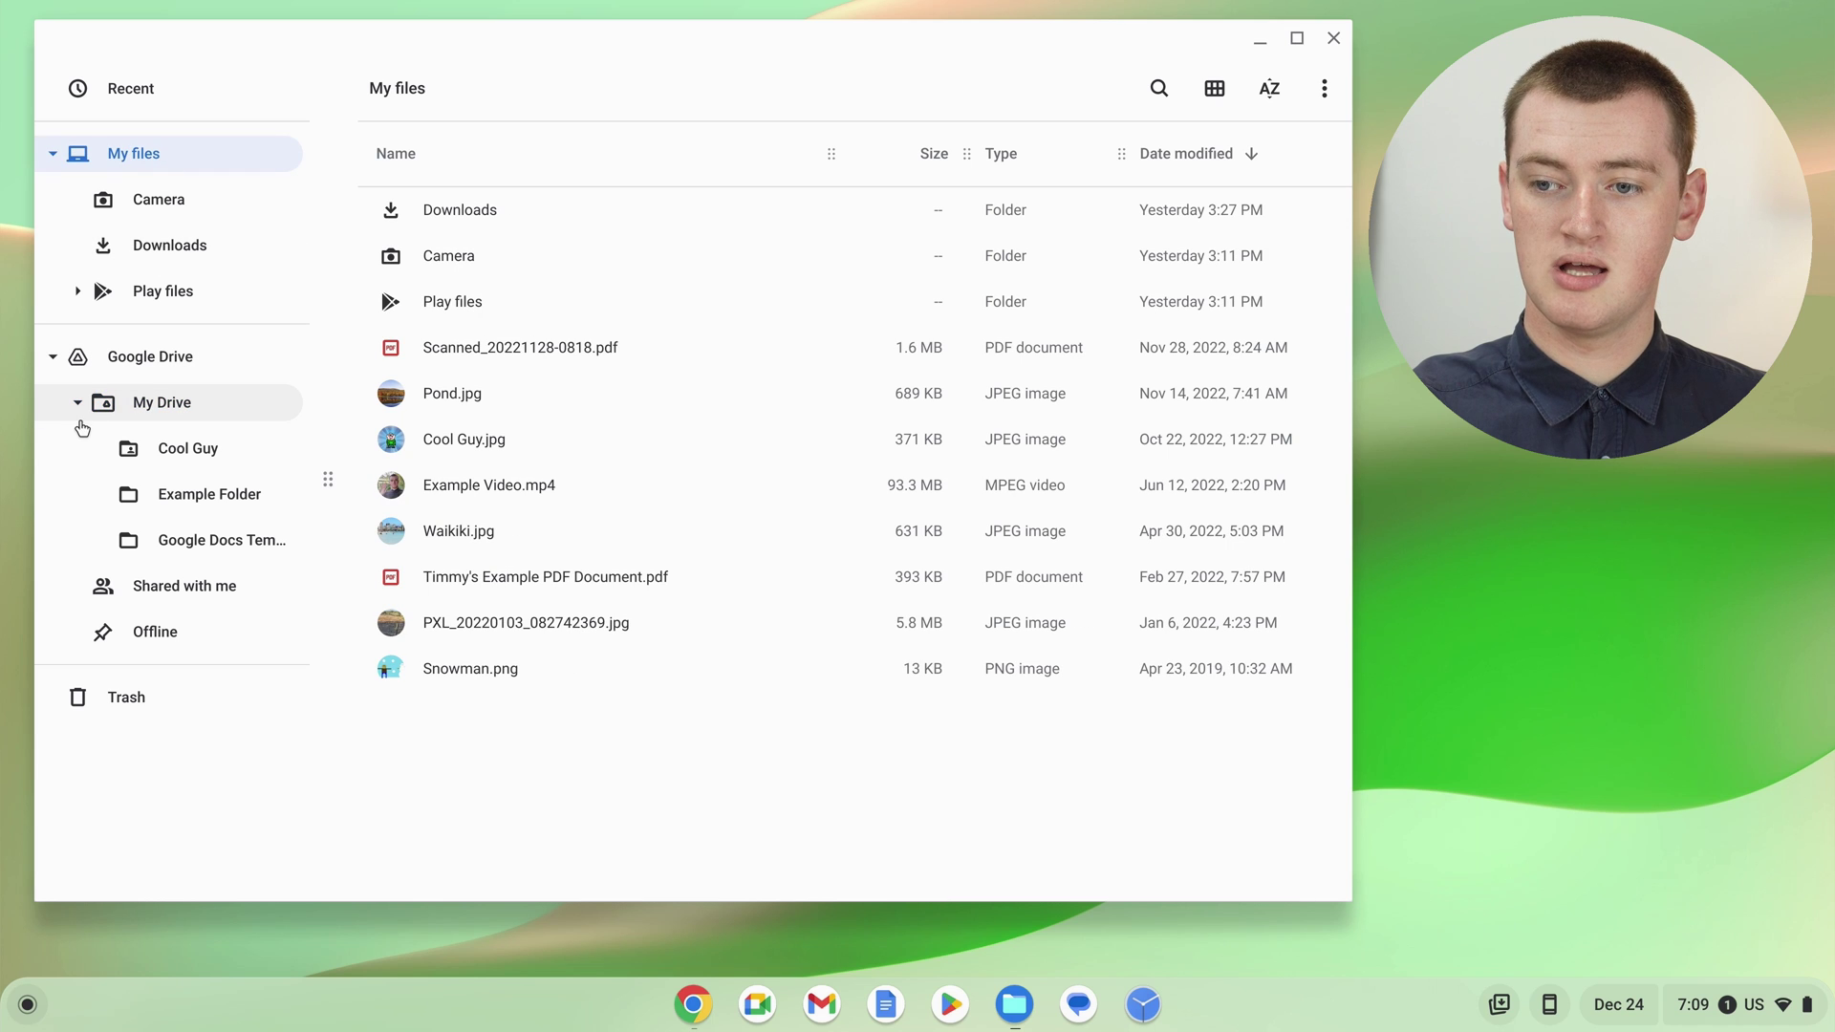
pyautogui.click(140, 356)
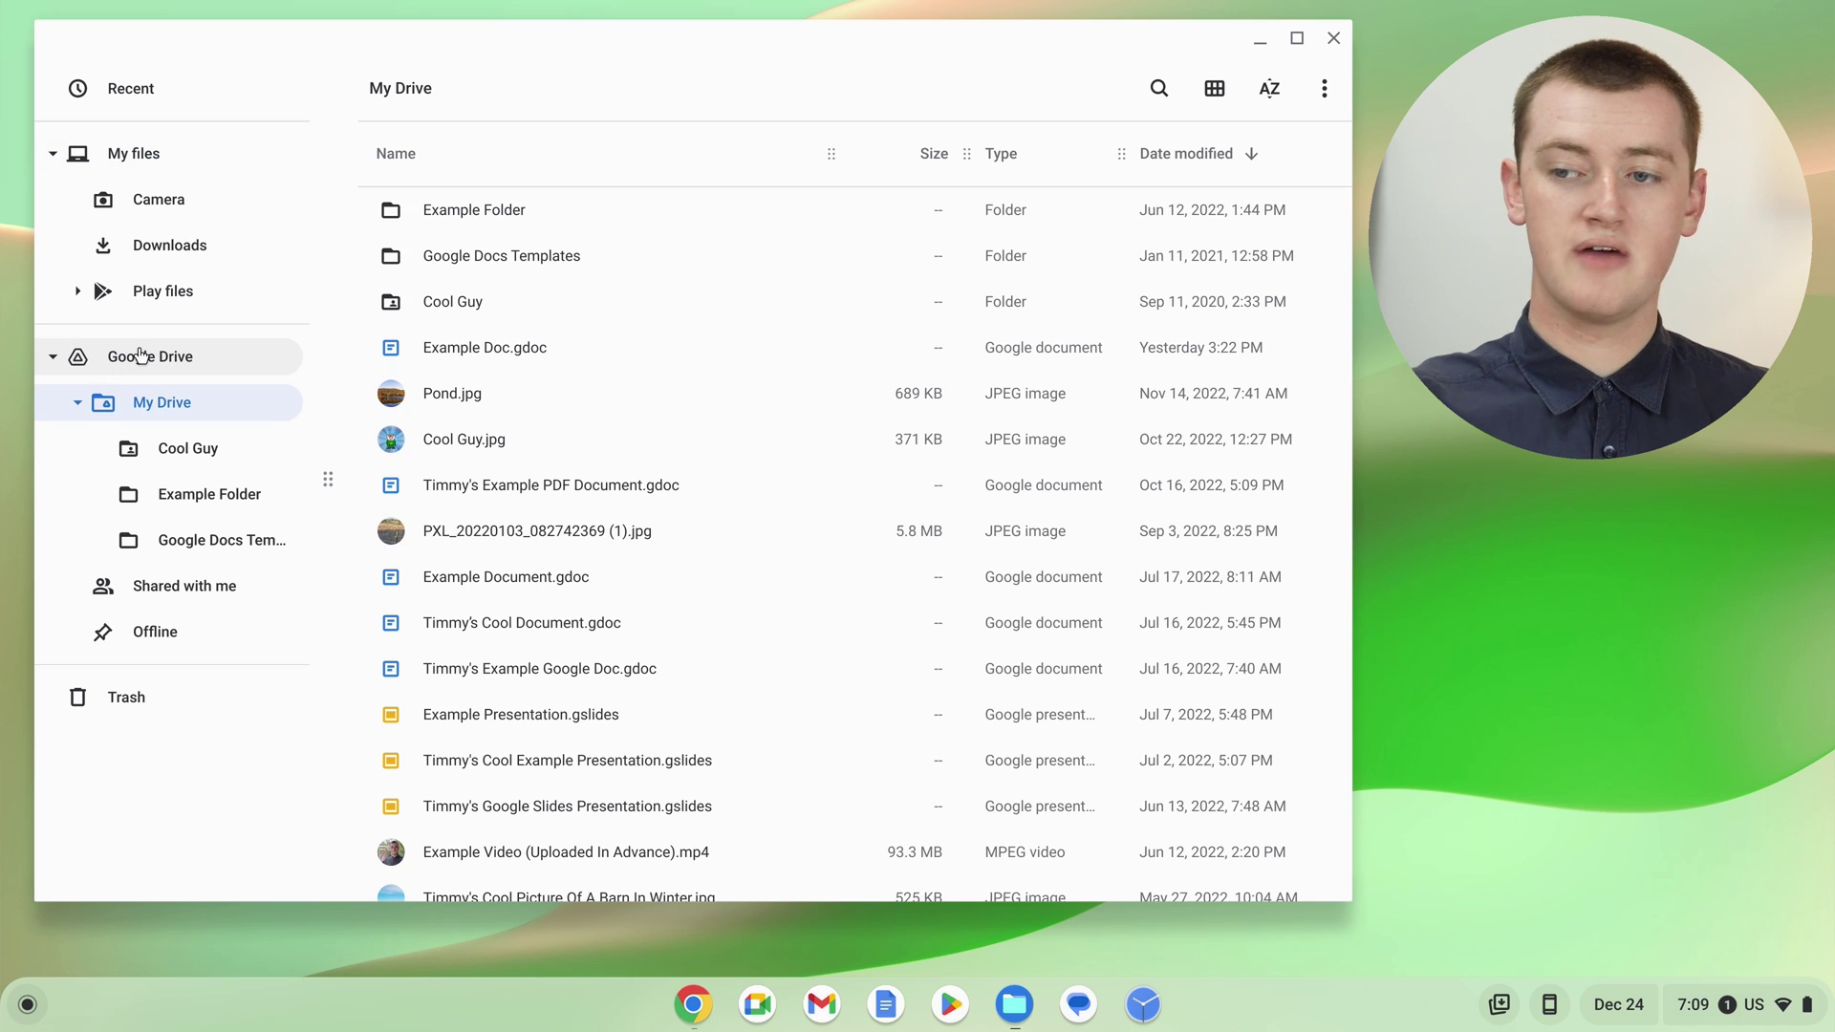